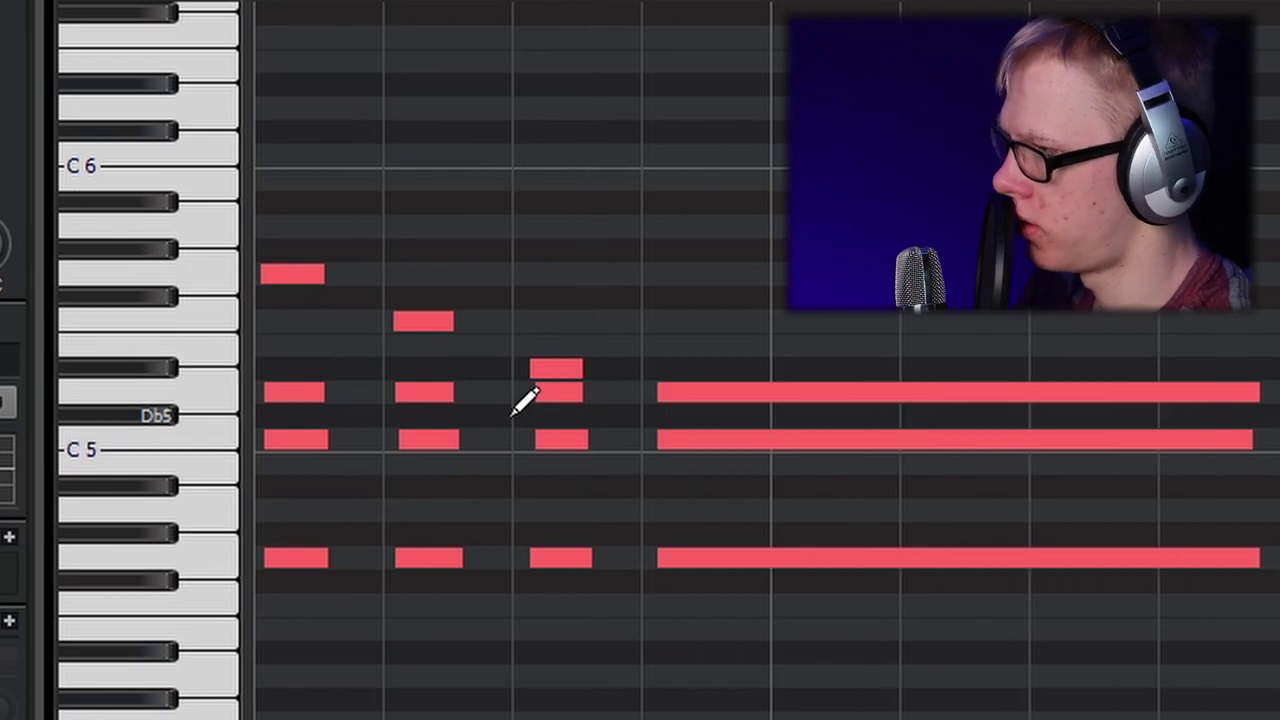
Step: Copy the top-line notes G5, F5, Eb5 and D5 up one octave, keeping the originals
key(space)
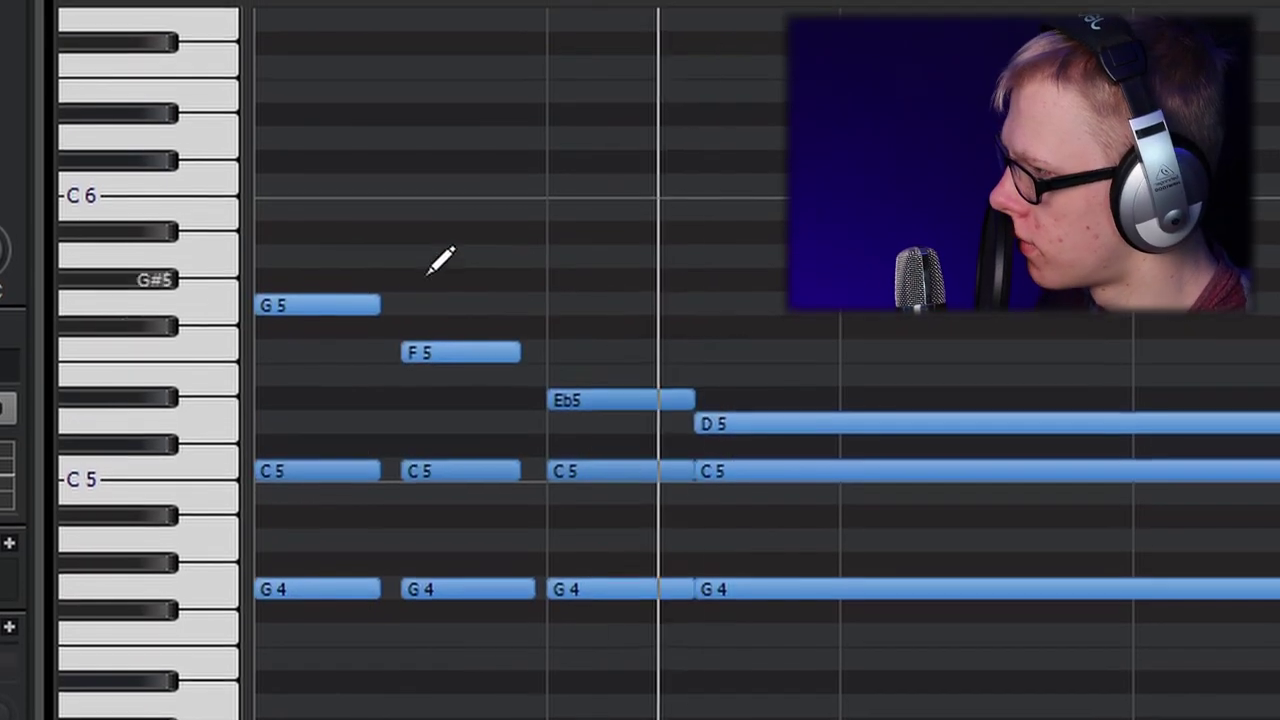
drag(305, 262, 742, 442)
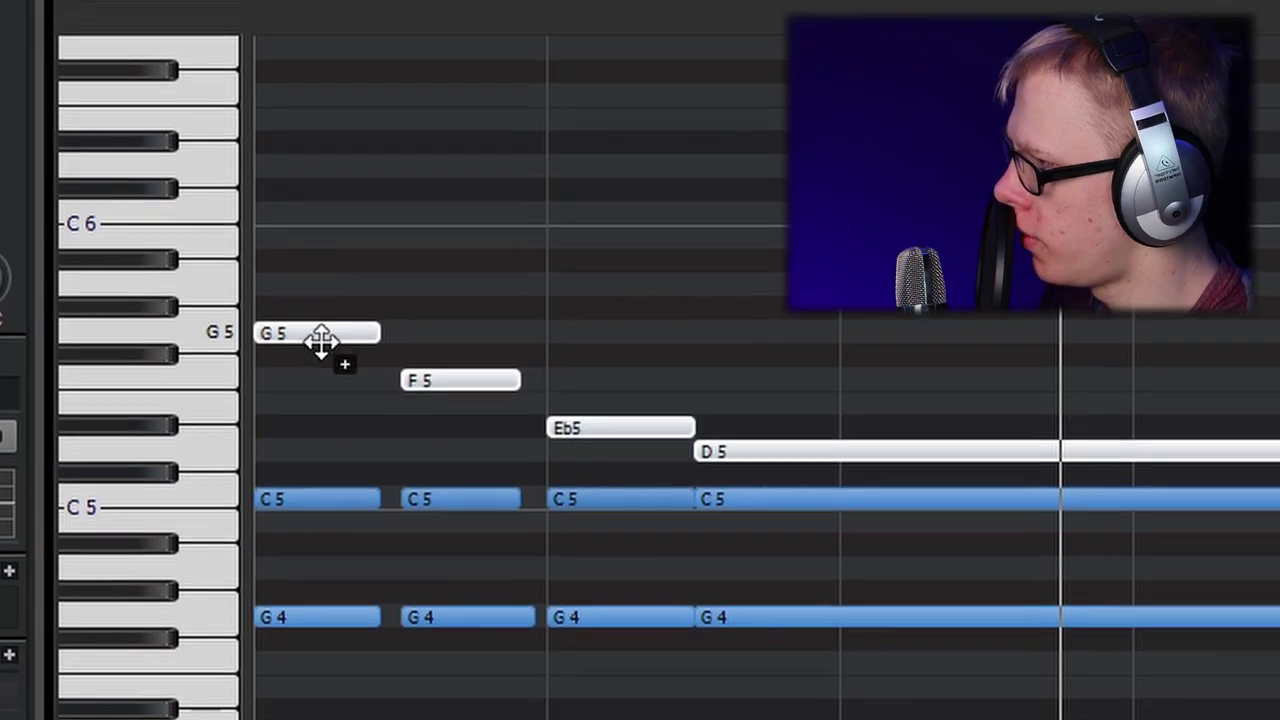
drag(320, 322, 317, 57)
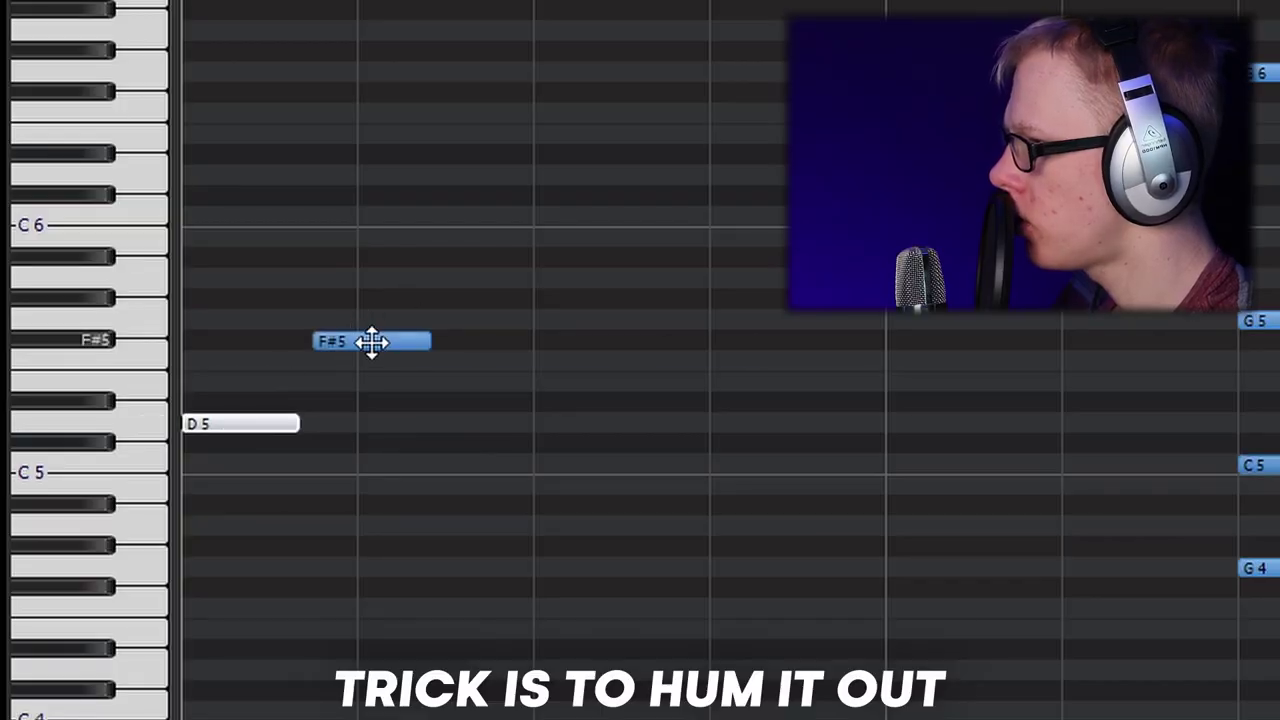
Step: Lower the F#5 note to Eb5 and follow it with a D5 note whose split-off second part is raised to G5
drag(371, 342, 355, 410)
click(495, 430)
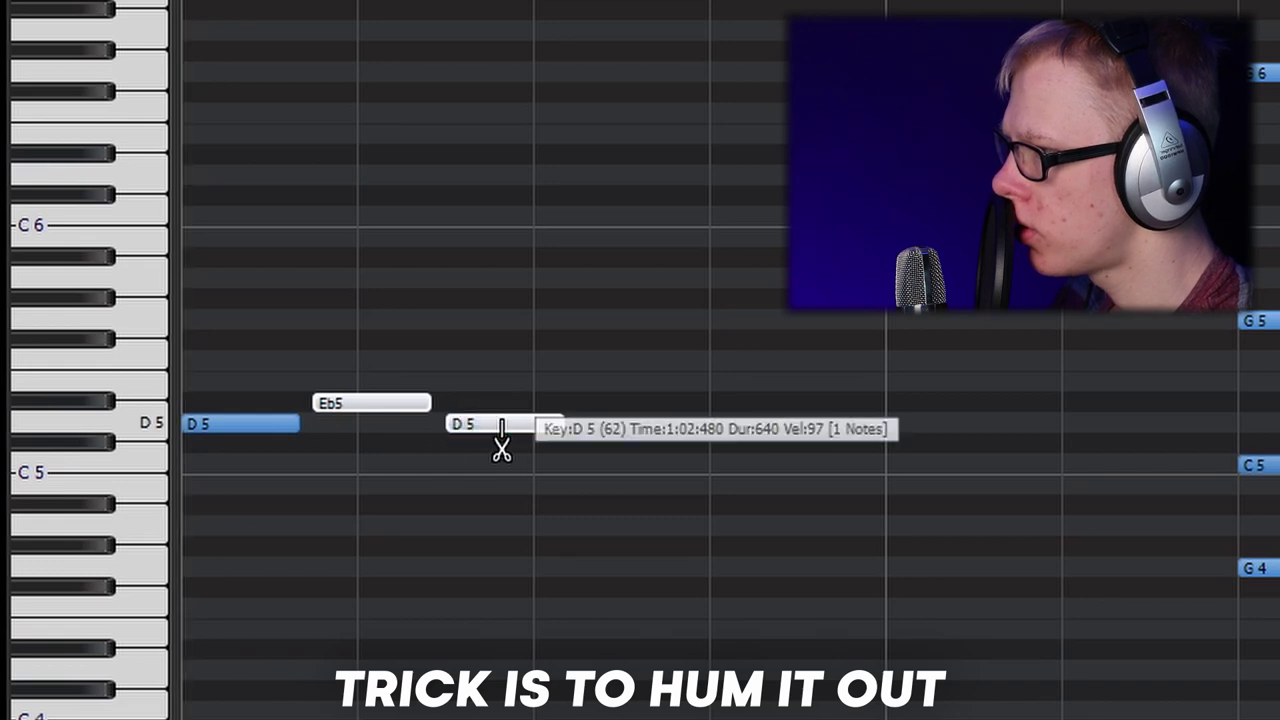
drag(536, 418, 545, 318)
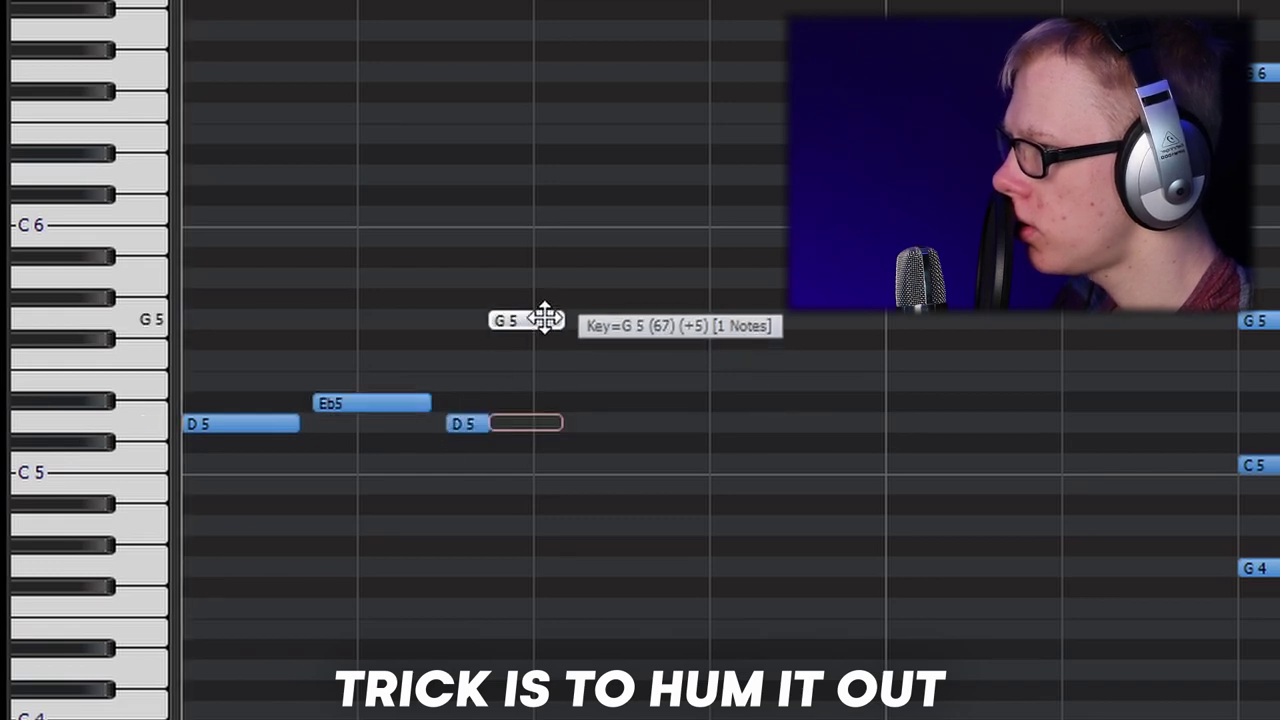
key(space)
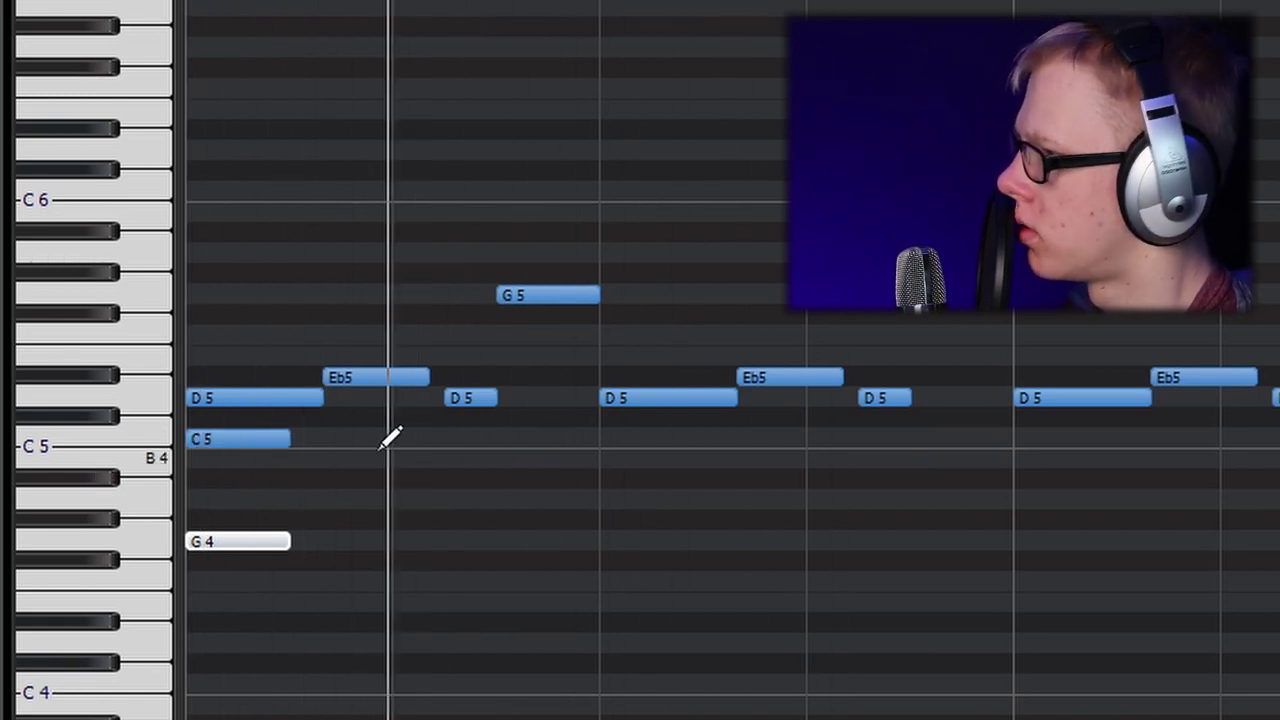
Step: Add C5 and G4 notes repeating under the melody and remove the last short D6 note from the upper octave
drag(392, 455, 449, 438)
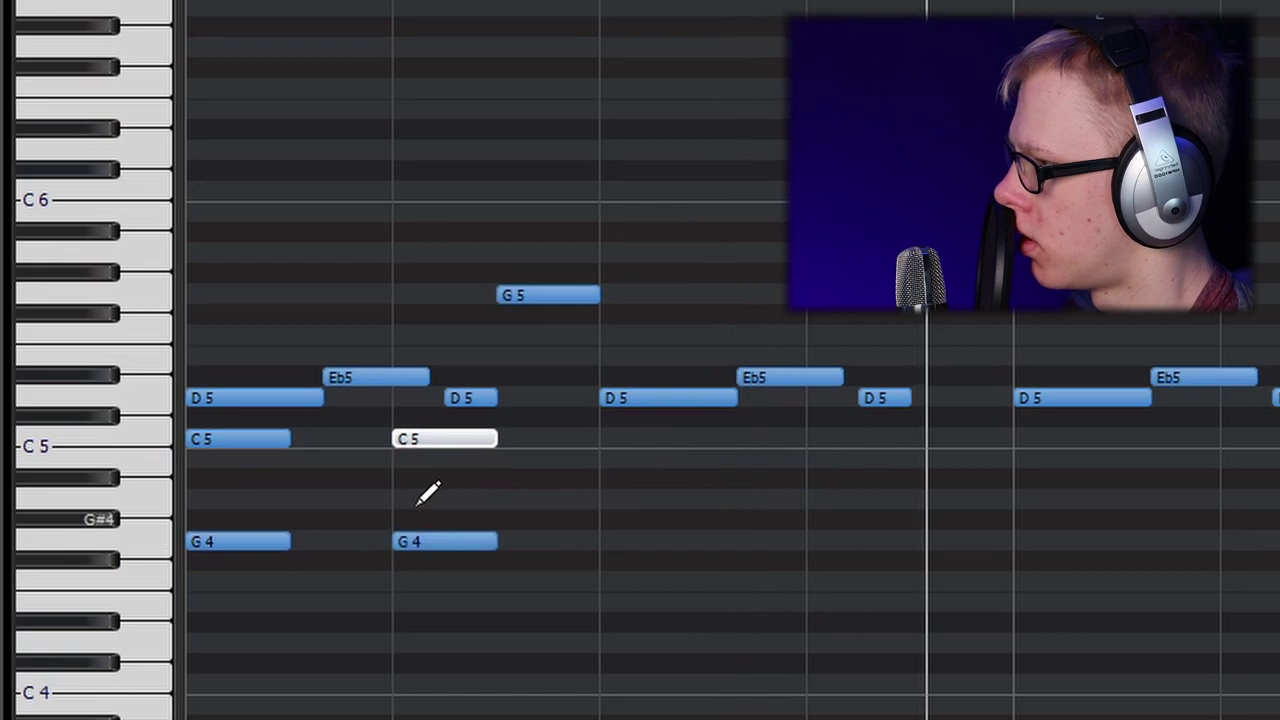
drag(600, 648, 120, 432)
key(ctrl+d)
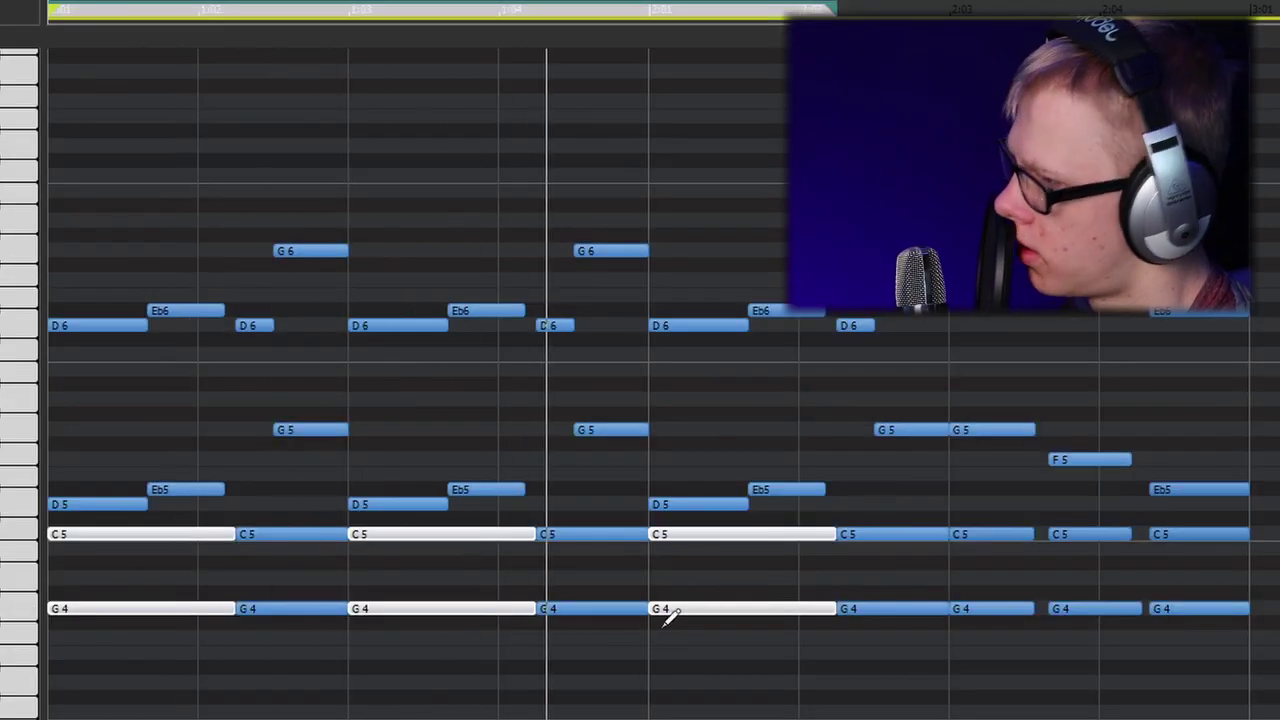
click(855, 325)
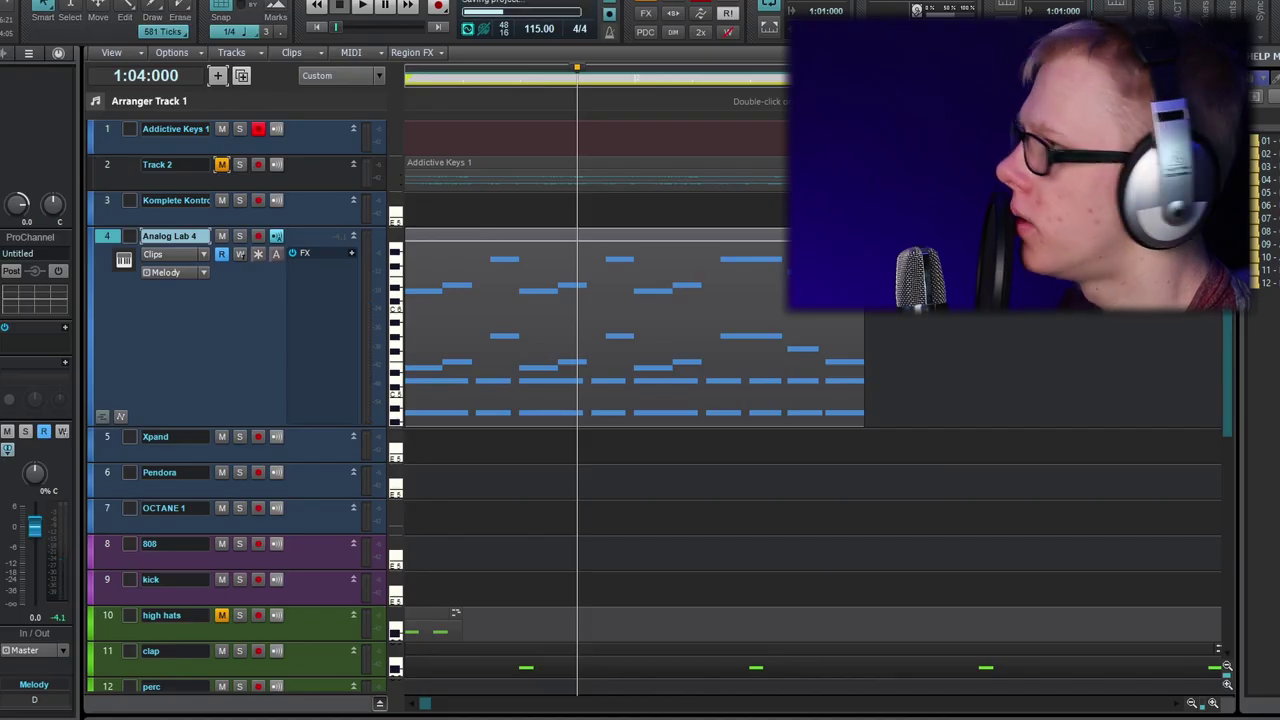
Step: Reverse the note order of the Analog Lab 4 melody clip with the Retrograde process
click(63, 4)
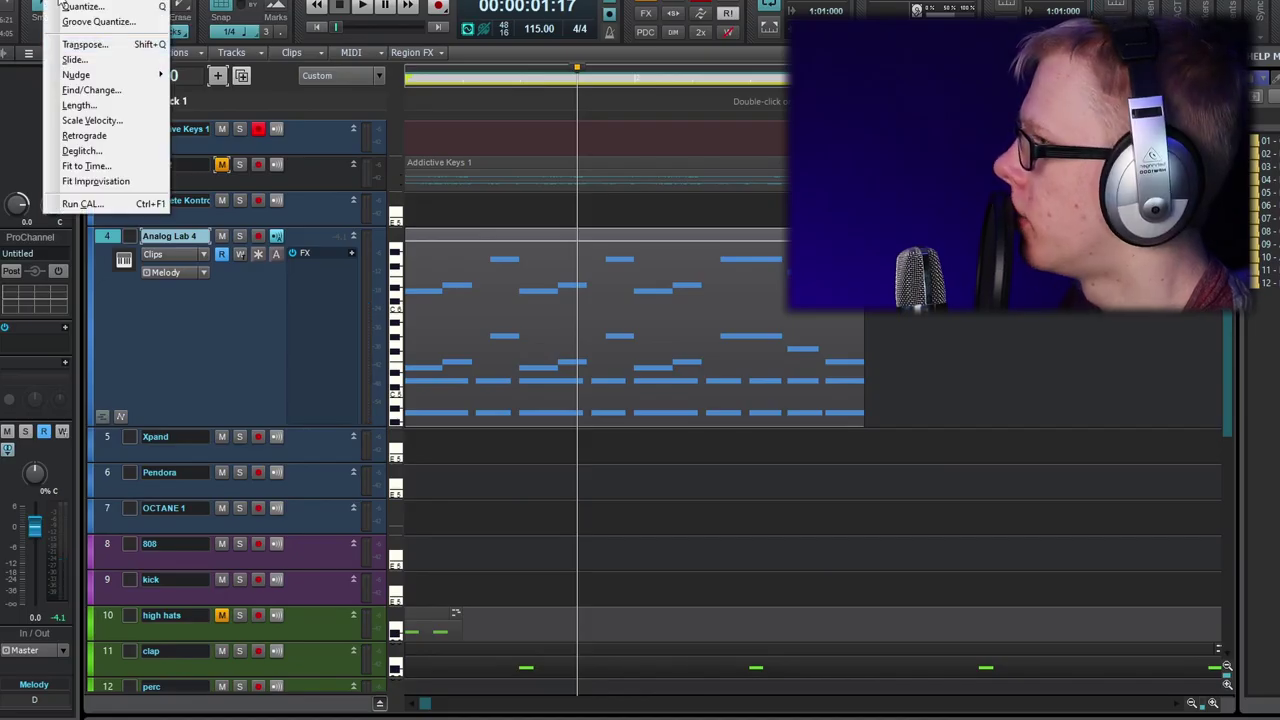
click(84, 136)
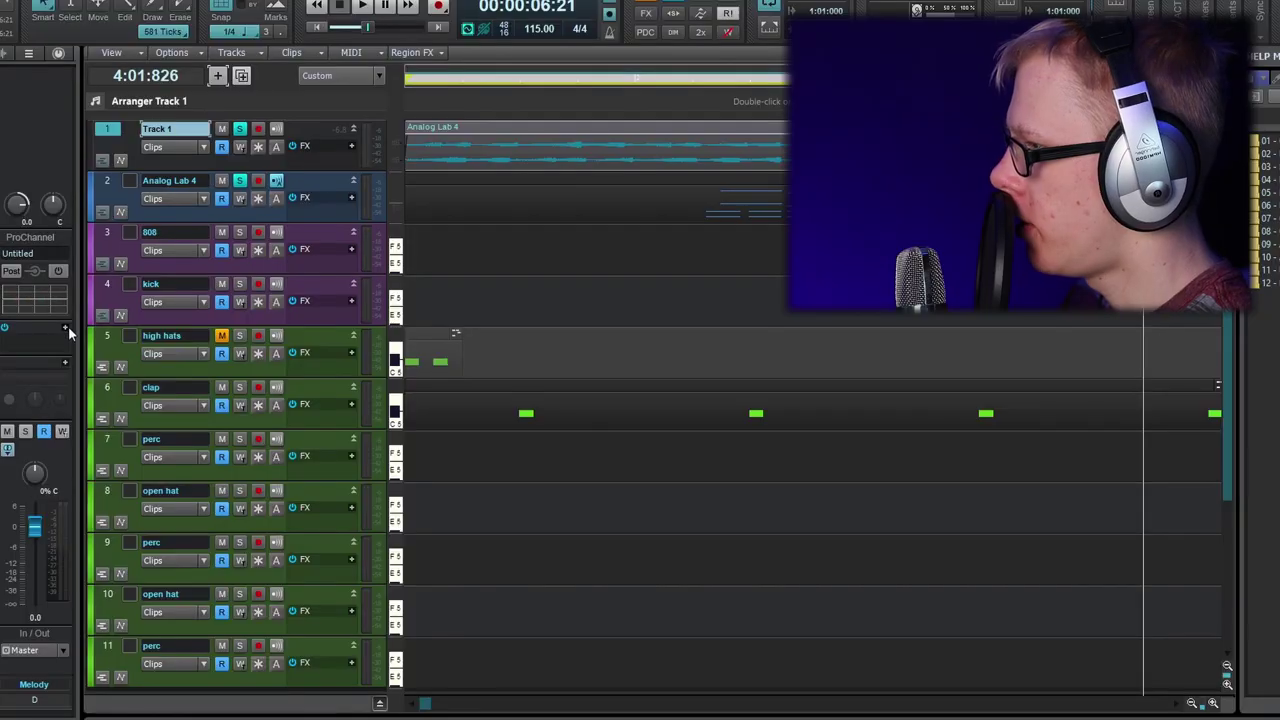
Step: Add the Valhalla Supermassive effect to the Melody bus and adjust its mix
right_click(68, 334)
mouse_move(84, 342)
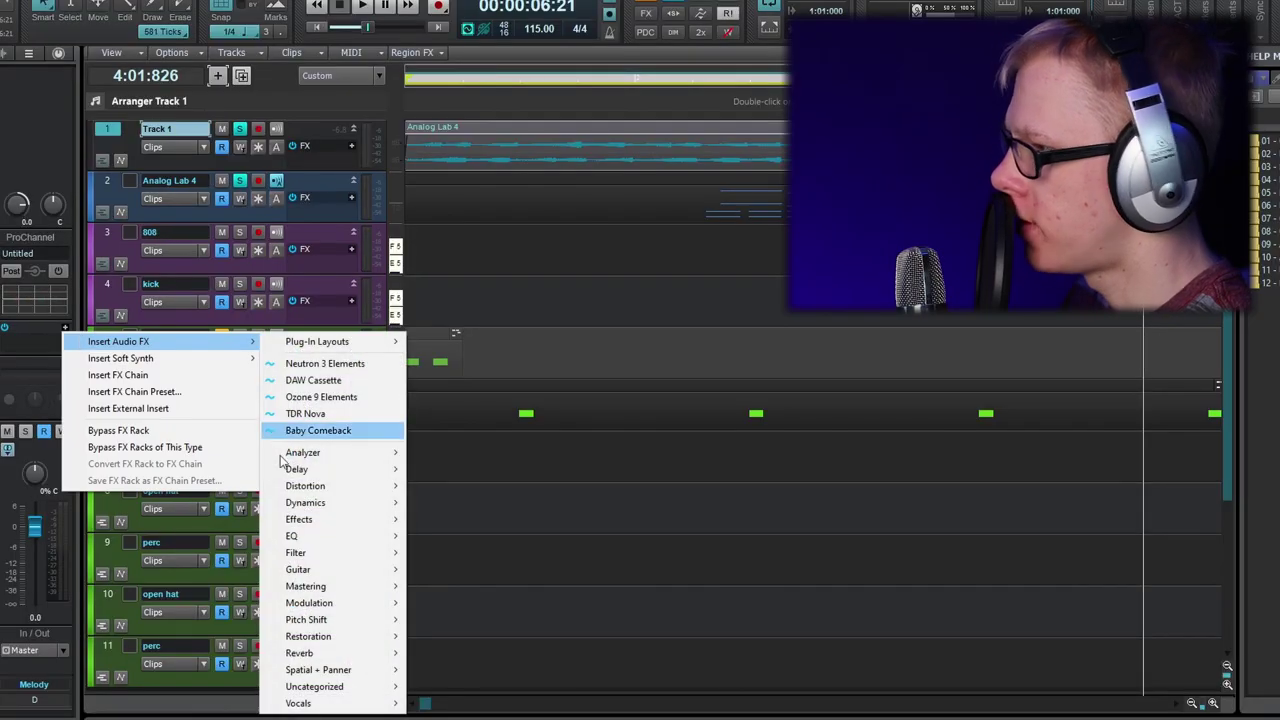
mouse_move(300, 520)
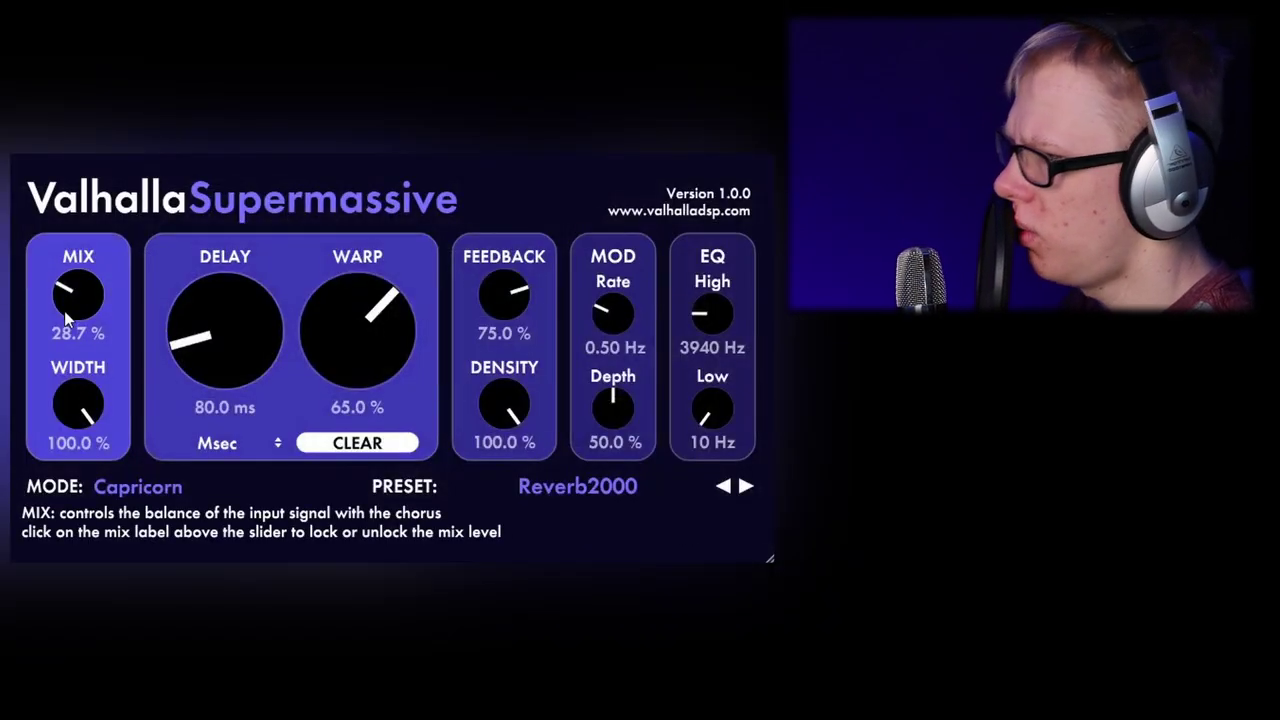
drag(78, 300, 79, 306)
drag(300, 345, 283, 380)
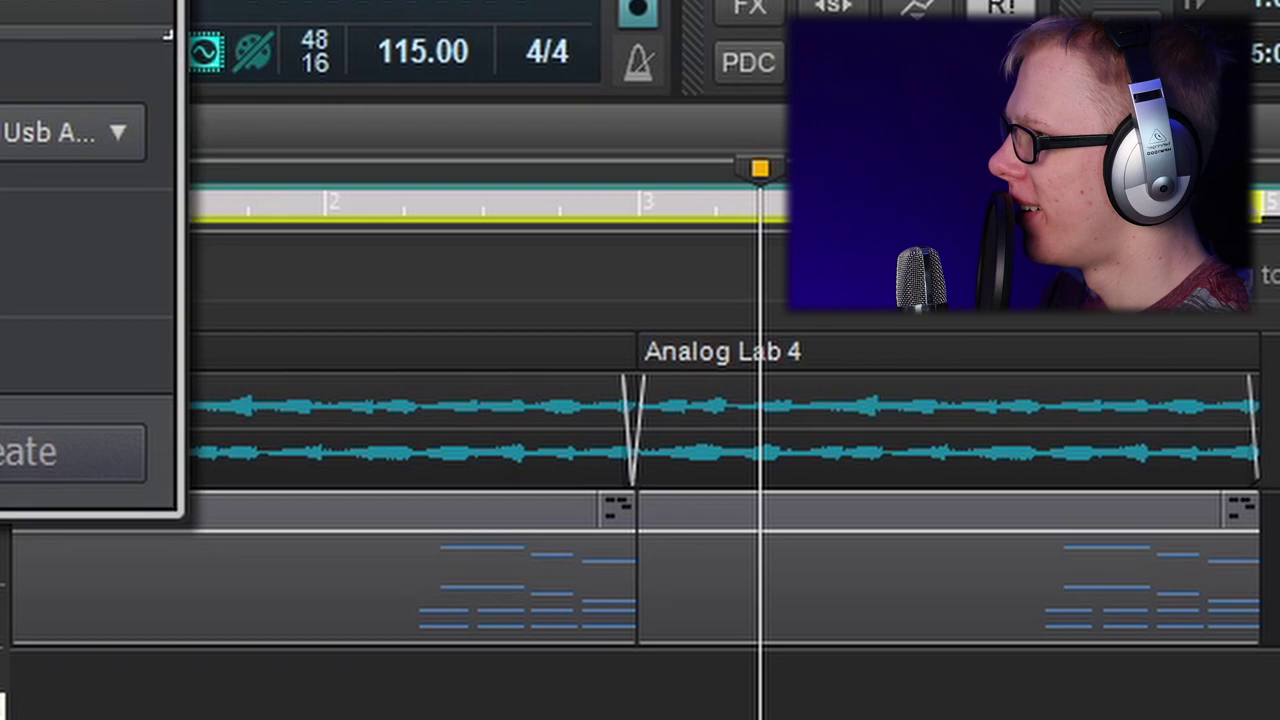
Step: Create a Vital instrument track and audition presets in its browser, including BS_-_Phaser, Ceramic and Chords - Don Diablo
key(Return)
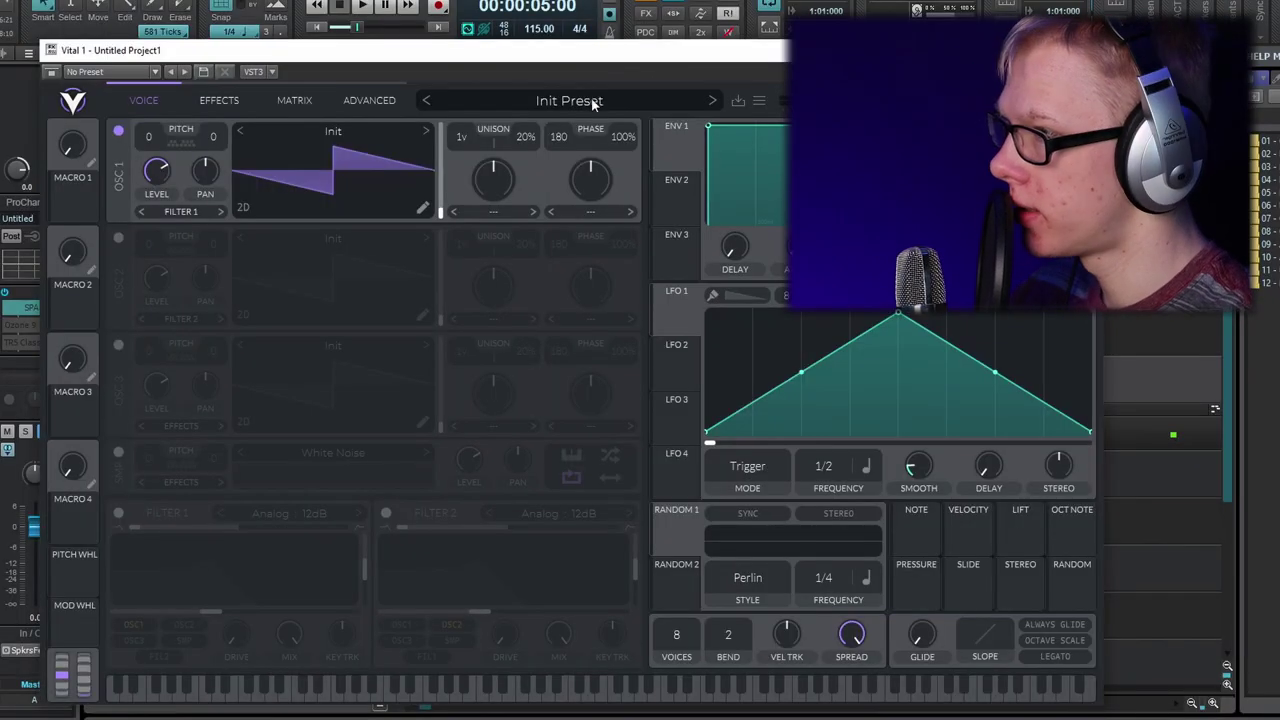
click(594, 104)
click(542, 346)
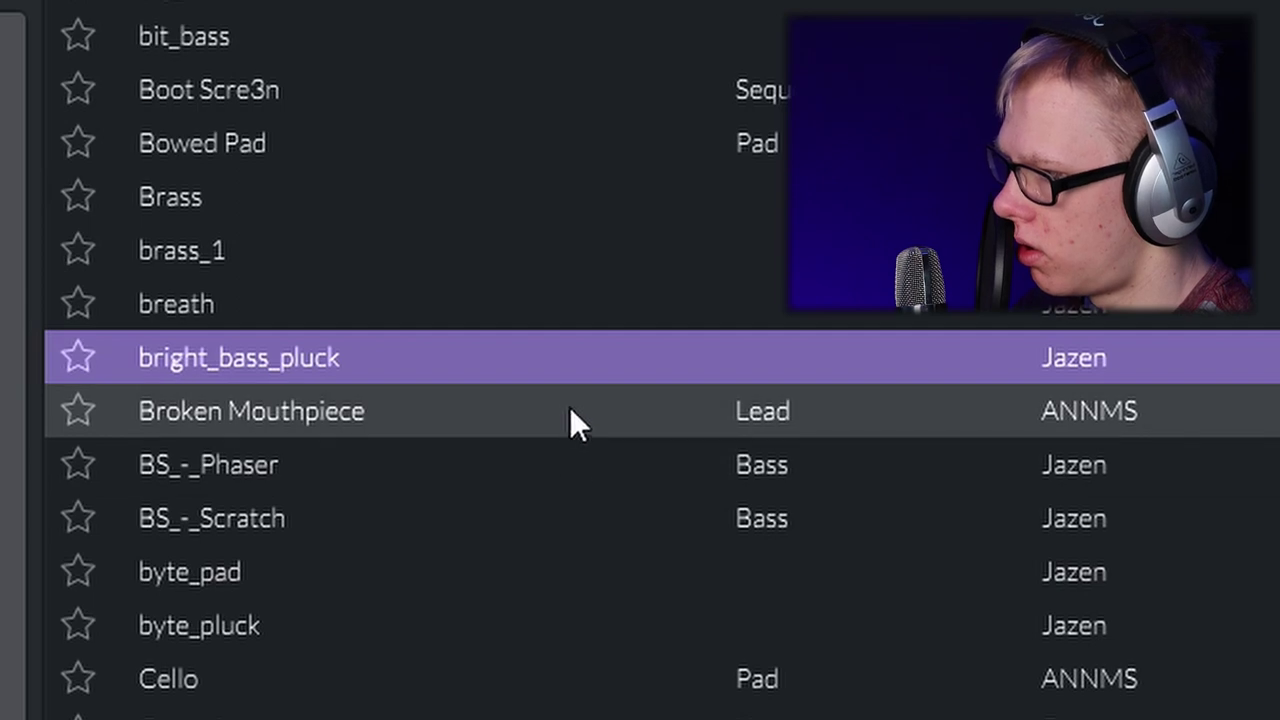
click(558, 495)
click(558, 488)
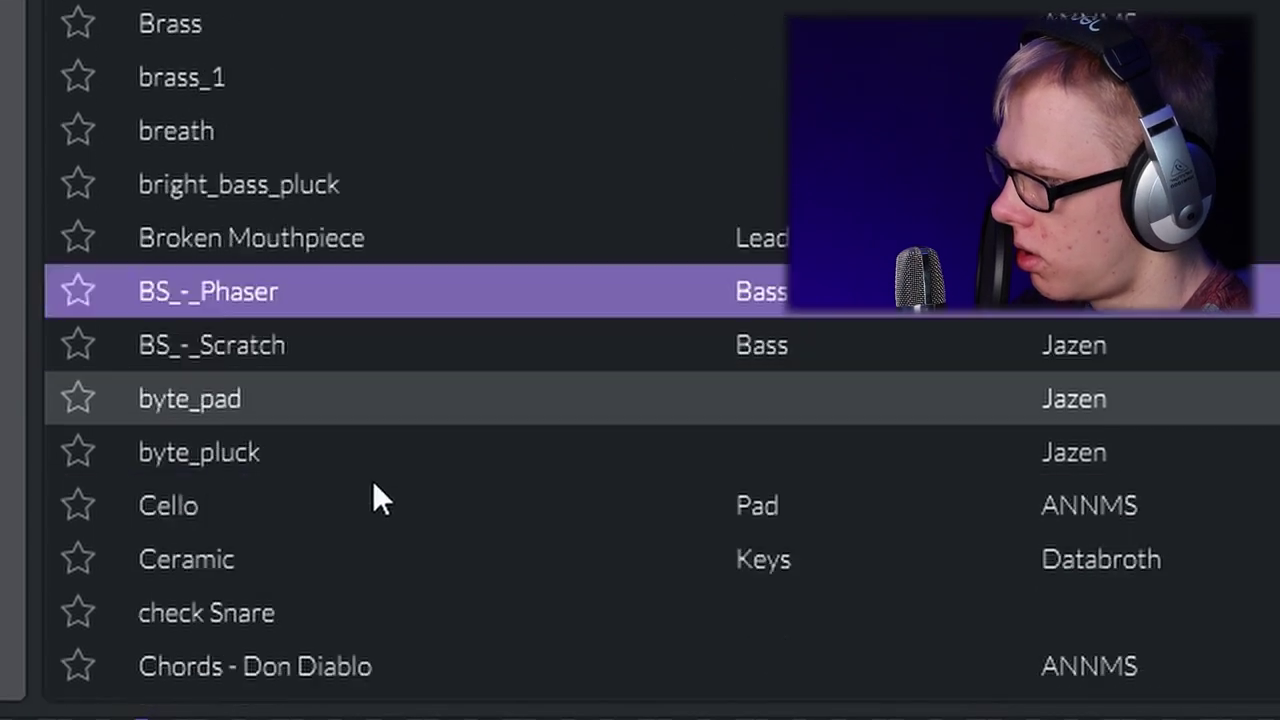
click(343, 549)
click(346, 685)
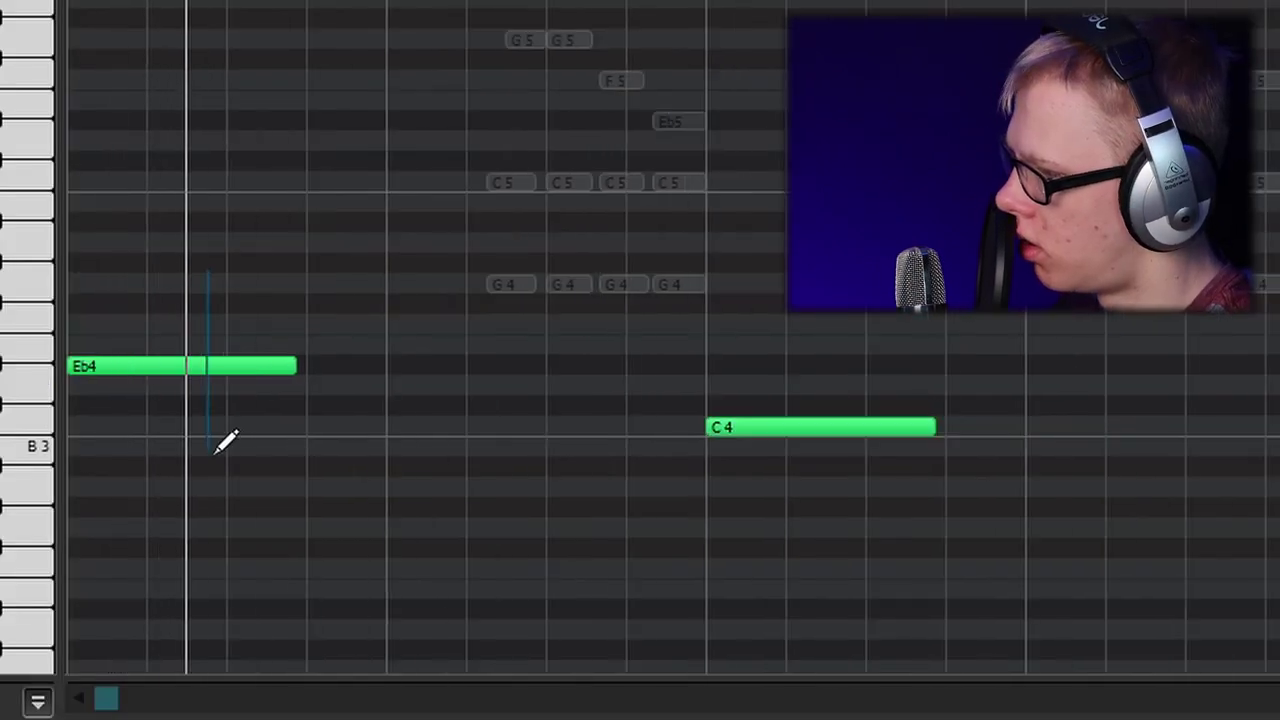
Step: Lower the first Eb4 note to C4 and extend both C4 notes to a full bar
drag(228, 430, 214, 444)
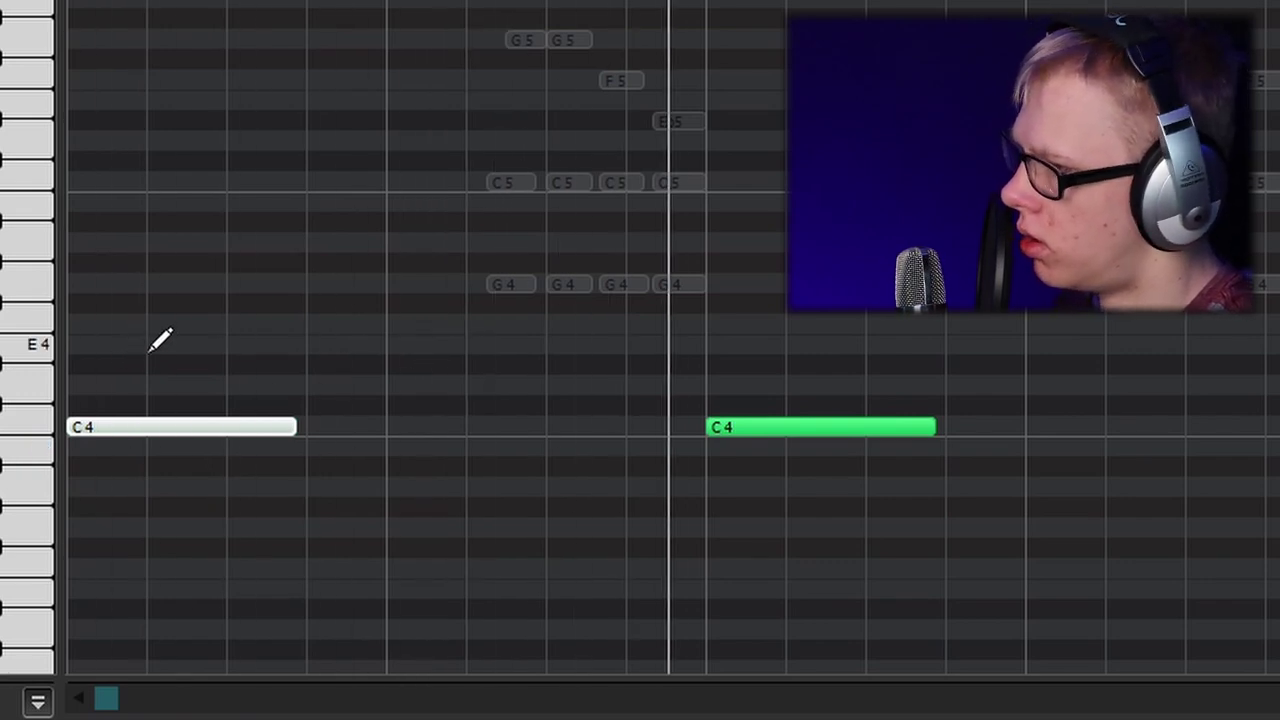
drag(1020, 349, 69, 563)
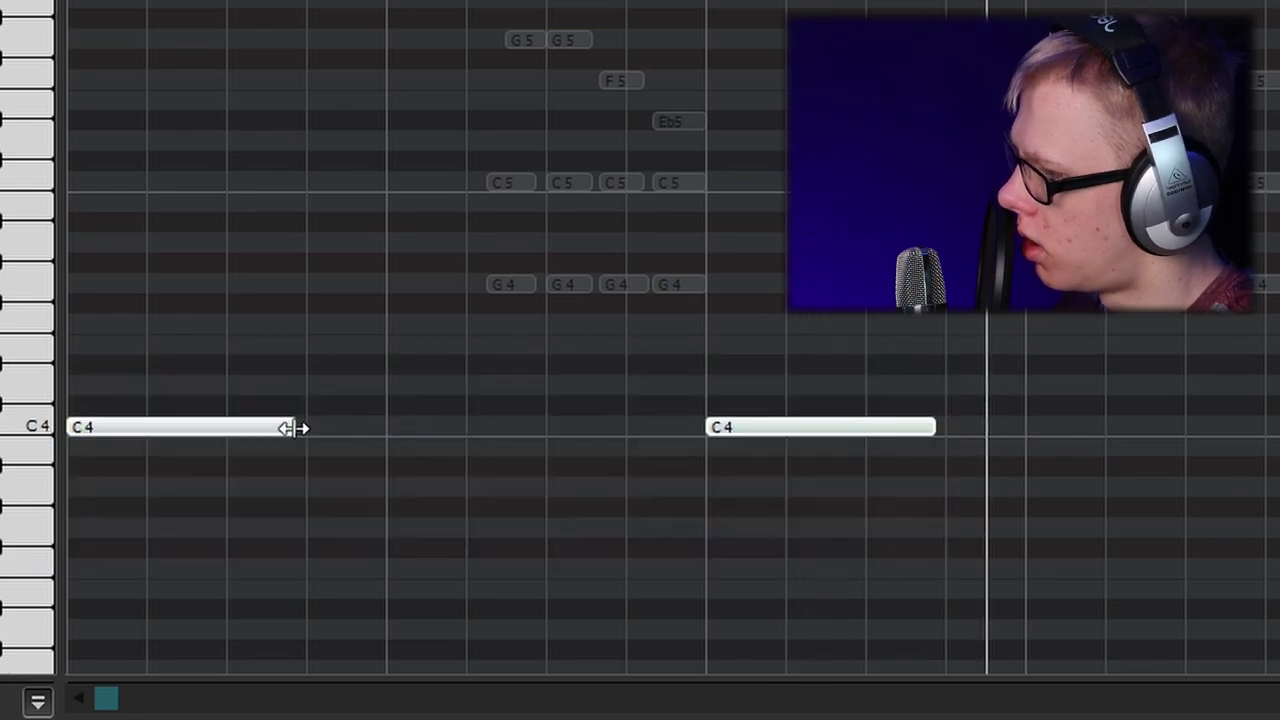
drag(293, 428, 388, 427)
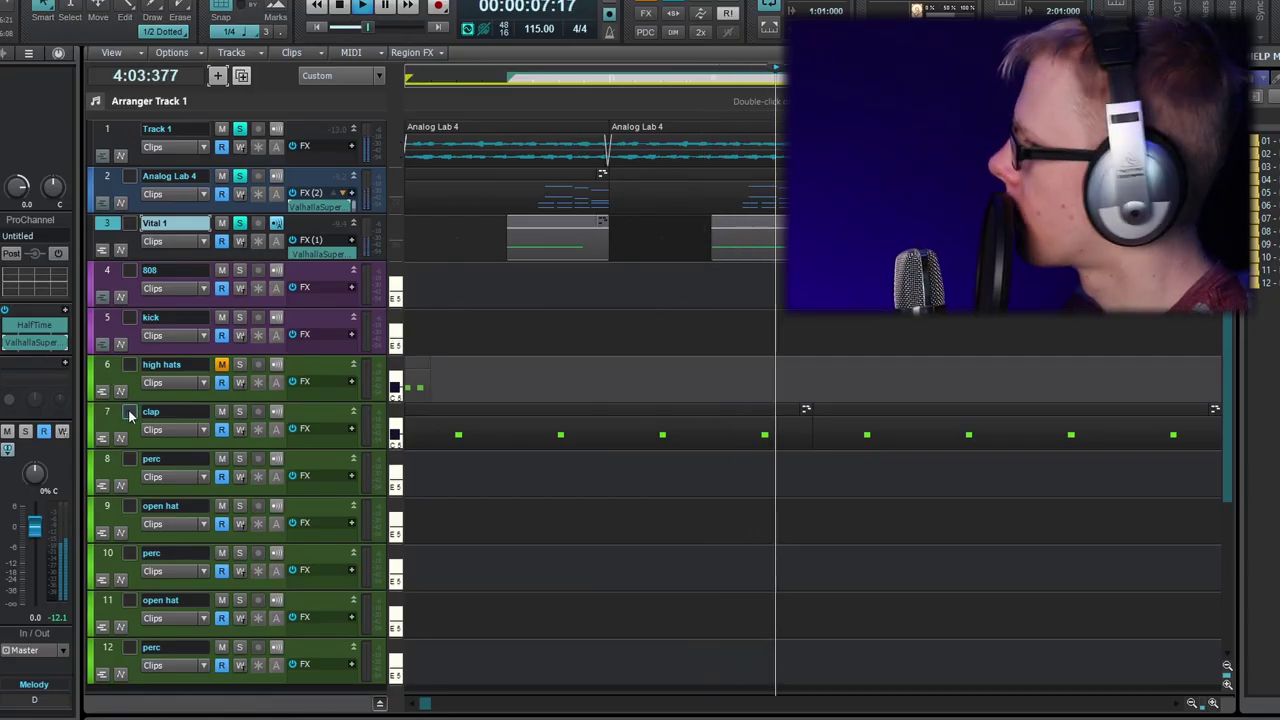
Step: Browse the sampler's files through E:, samples and Drums to bypxr trap essentials vol 2 and pick a sample from its rims folder
key(space)
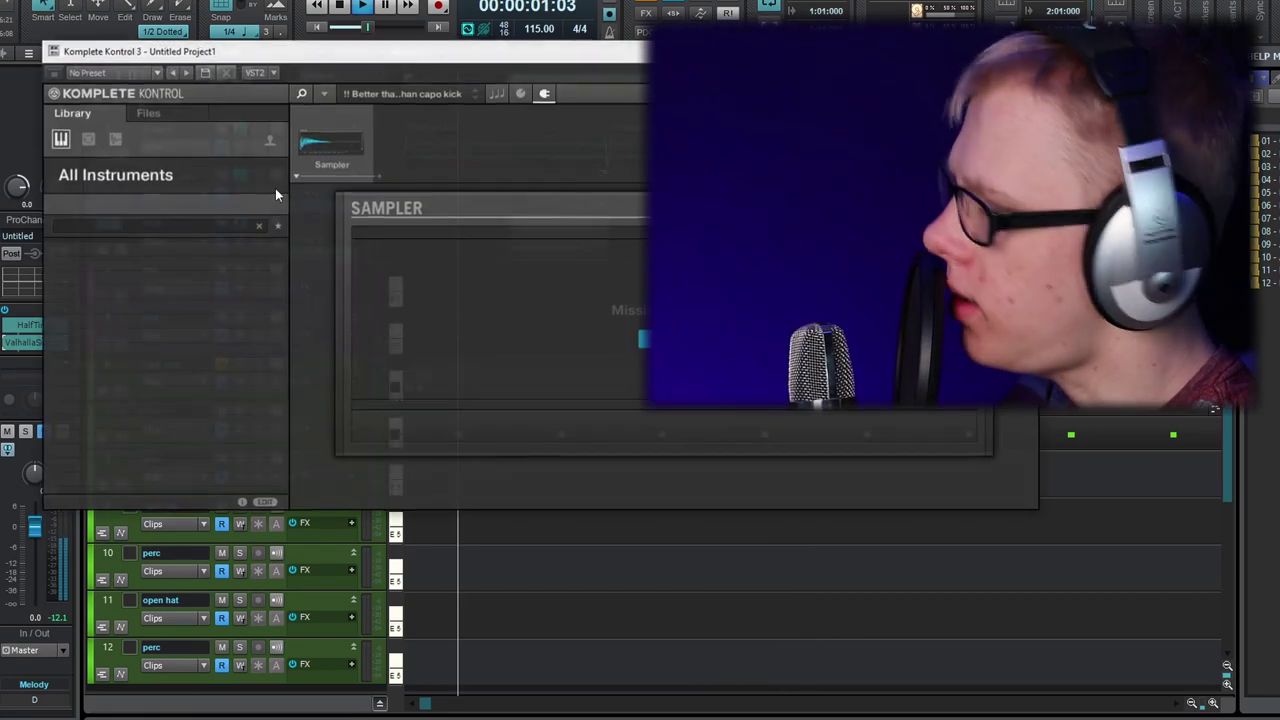
click(150, 112)
double_click(137, 228)
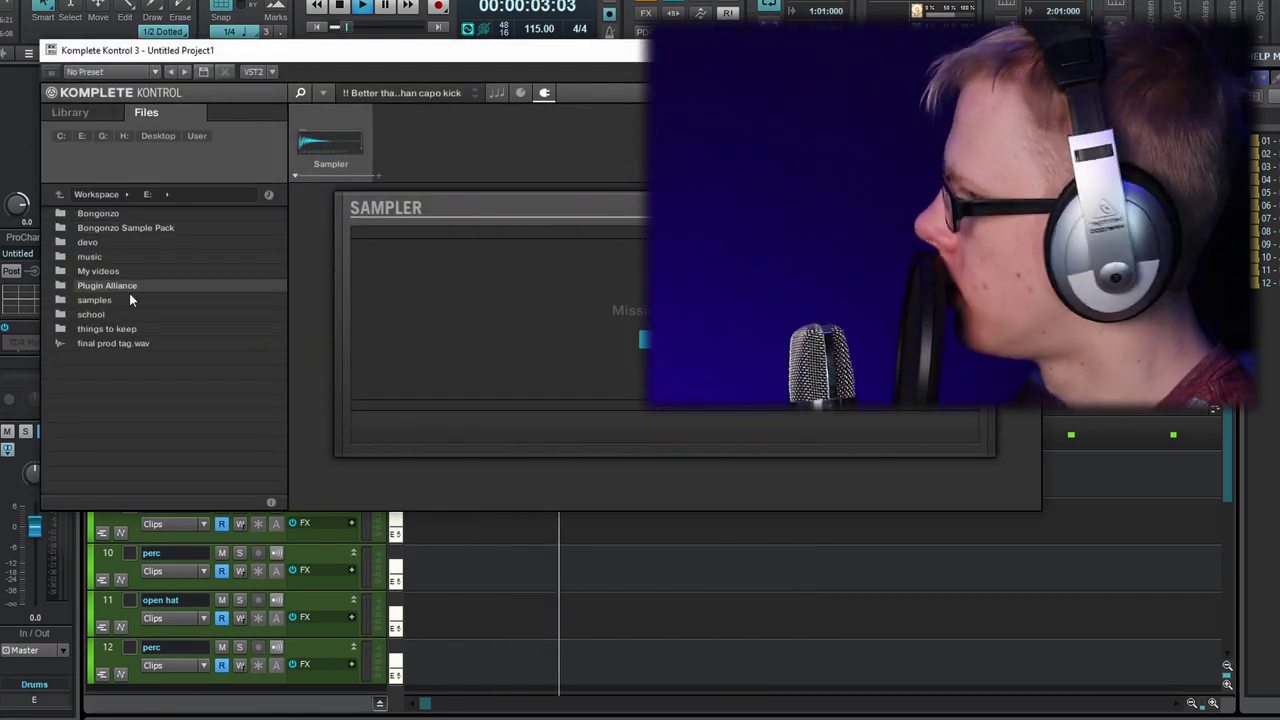
double_click(123, 300)
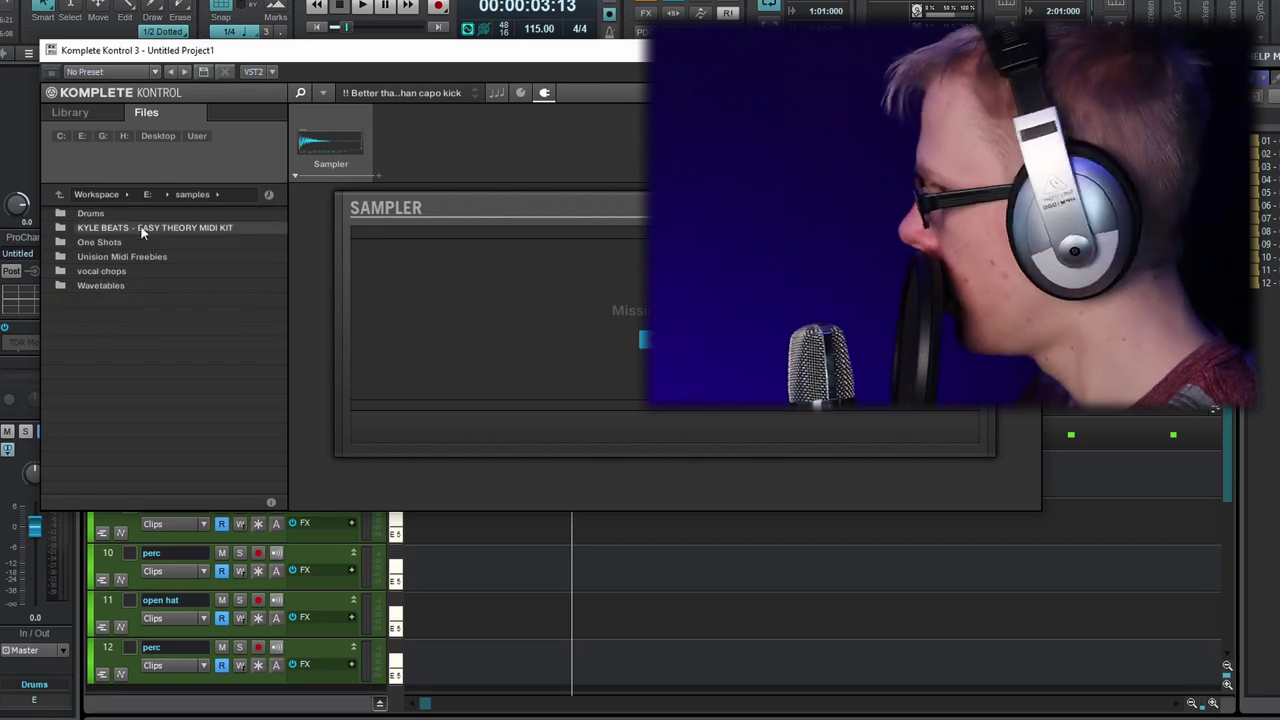
double_click(145, 214)
double_click(140, 322)
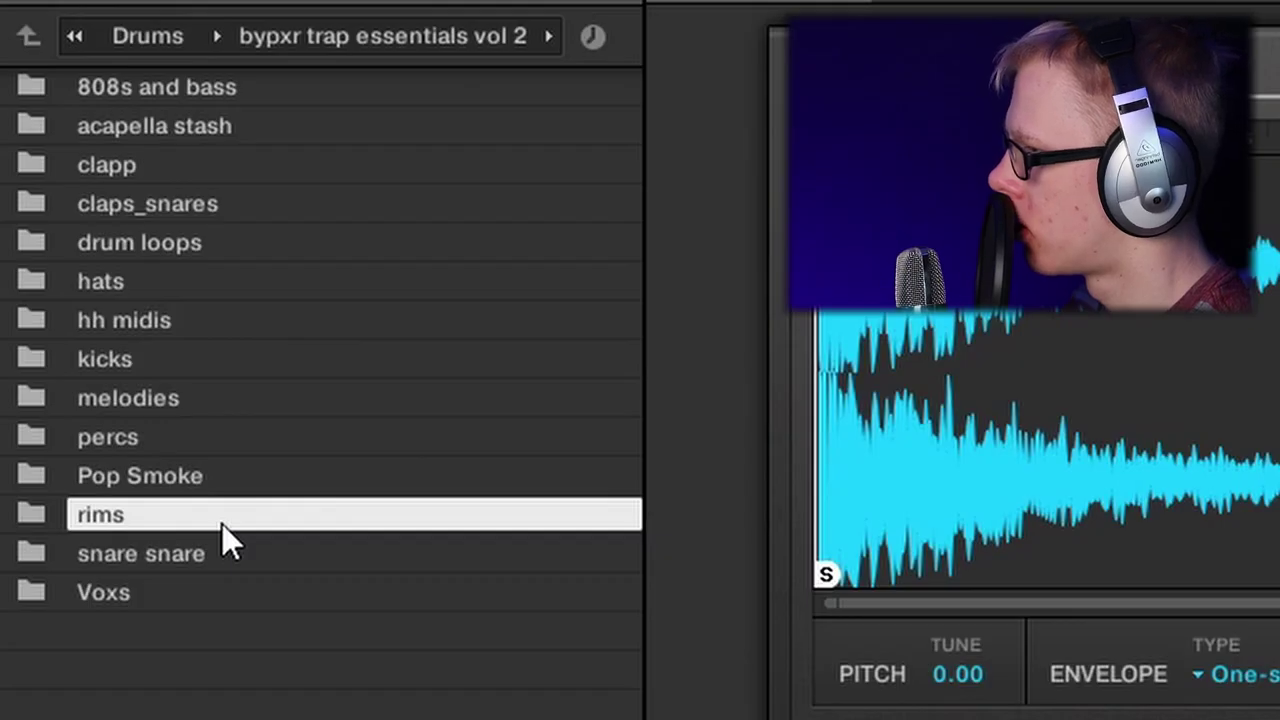
double_click(130, 374)
click(141, 300)
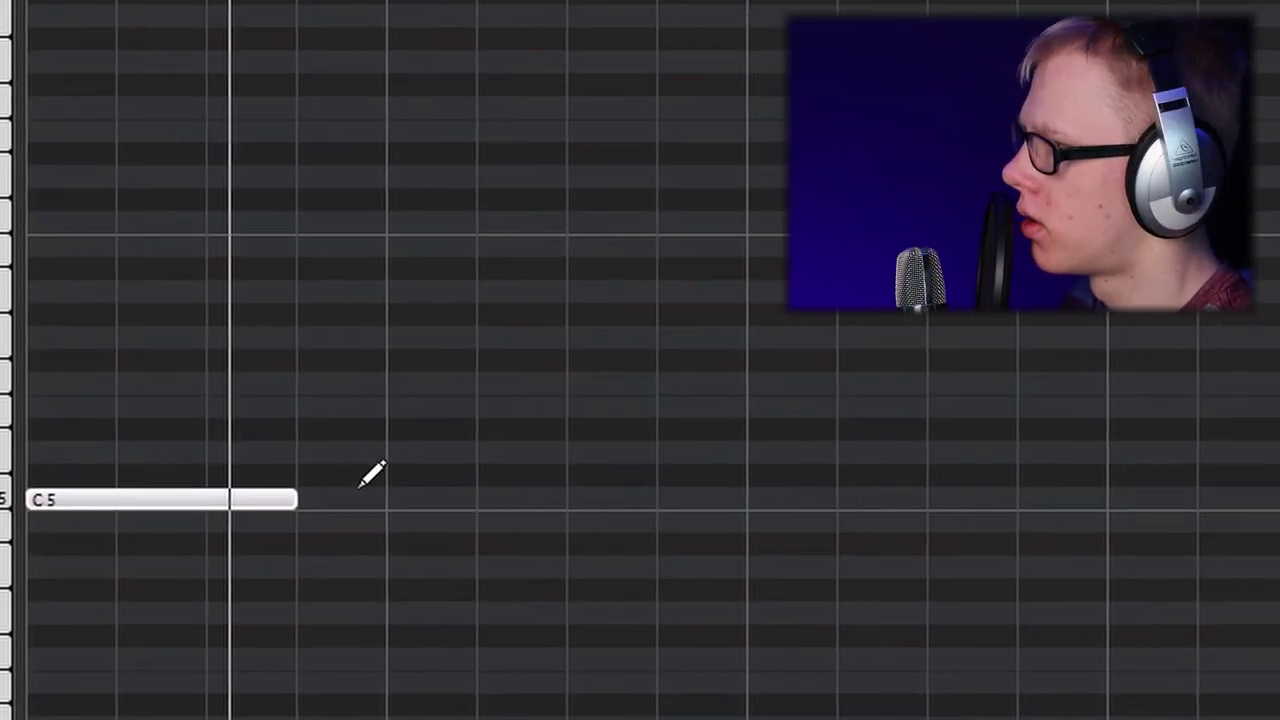
Step: Draw the opening C5 notes of the drum pattern one after another, leaving a short gap before the last one
click(286, 279)
click(428, 499)
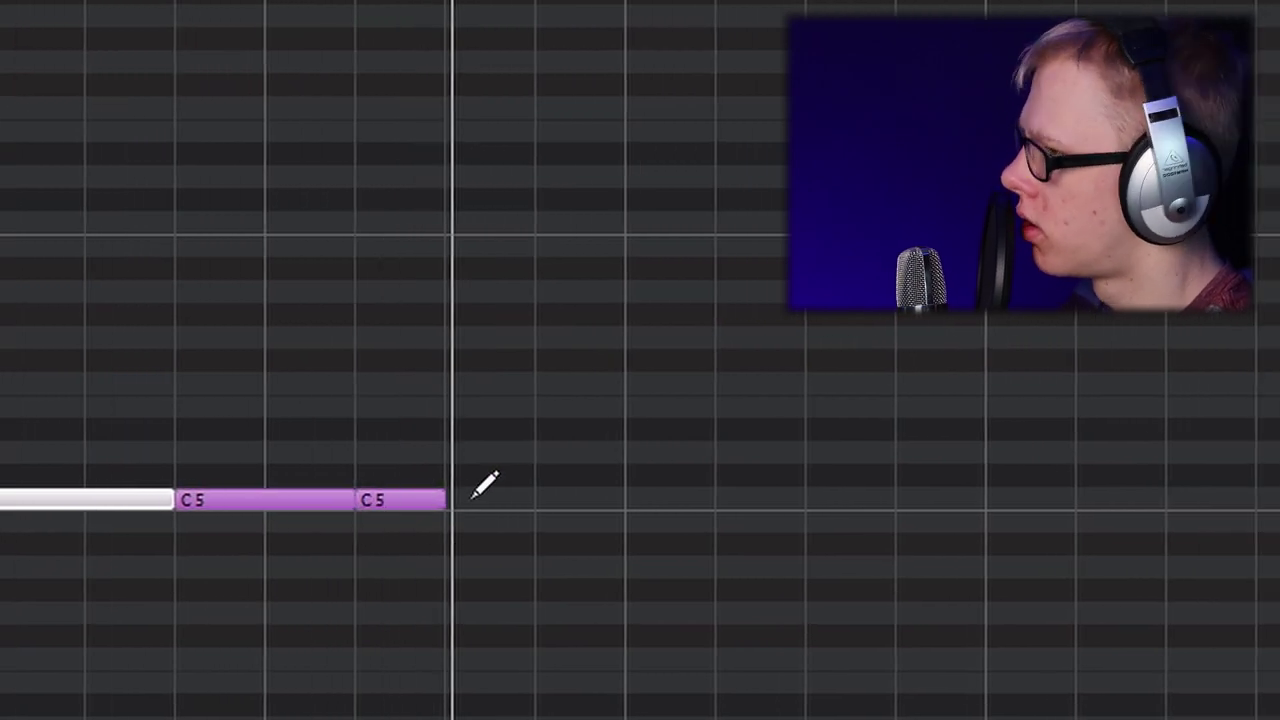
click(540, 499)
drag(575, 500, 610, 502)
drag(488, 500, 490, 500)
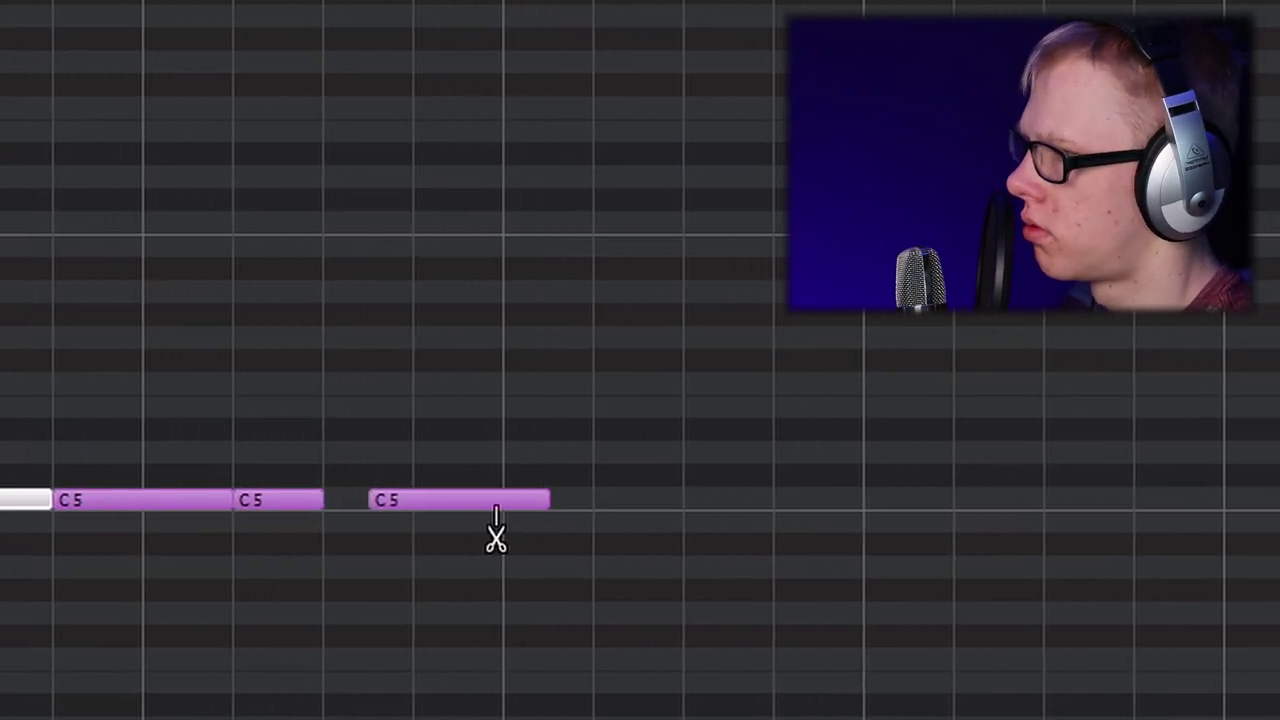
Step: Continue the C5 drum pattern with further notes, splitting the longer ones into shorter hits
click(560, 500)
click(705, 497)
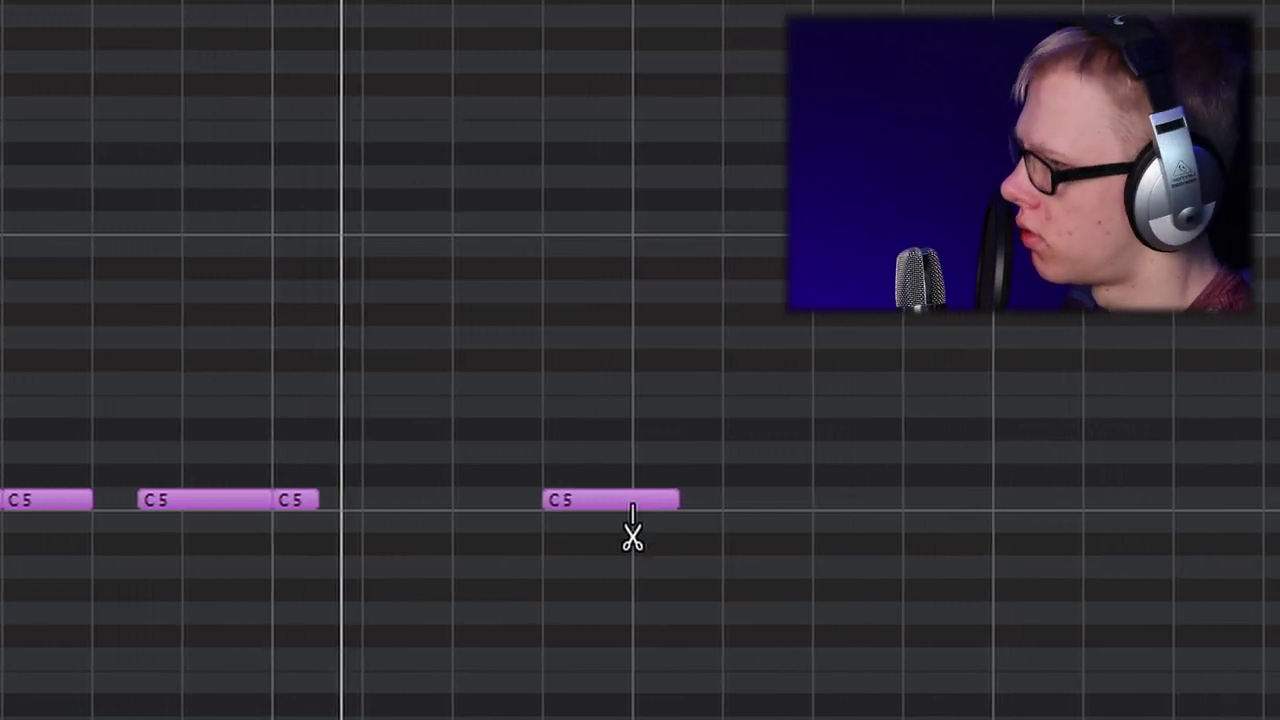
click(684, 500)
click(811, 500)
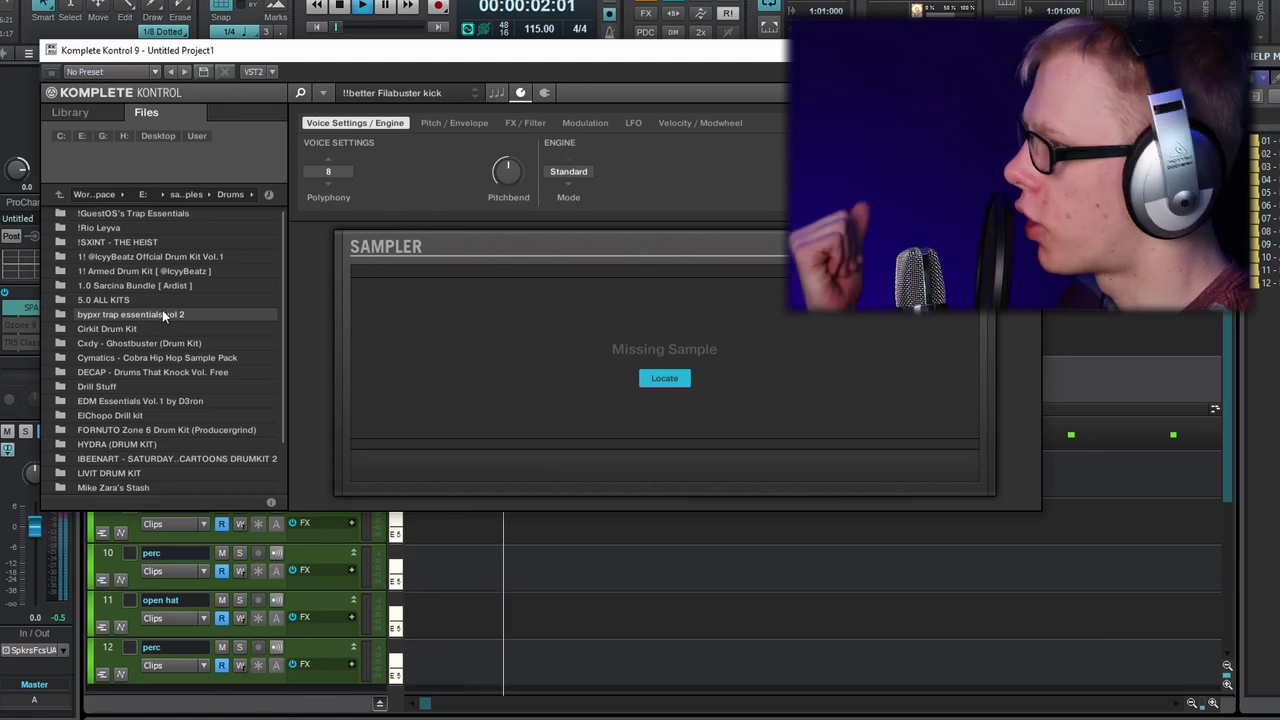
double_click(162, 310)
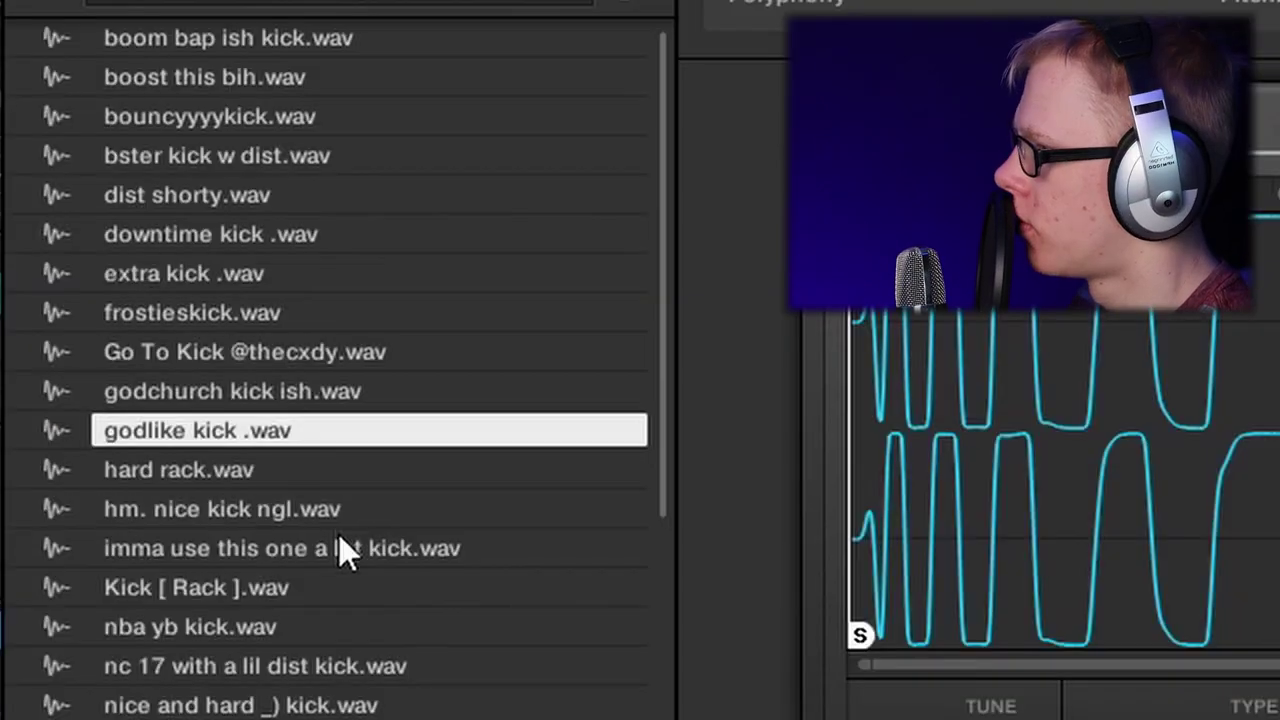
click(340, 510)
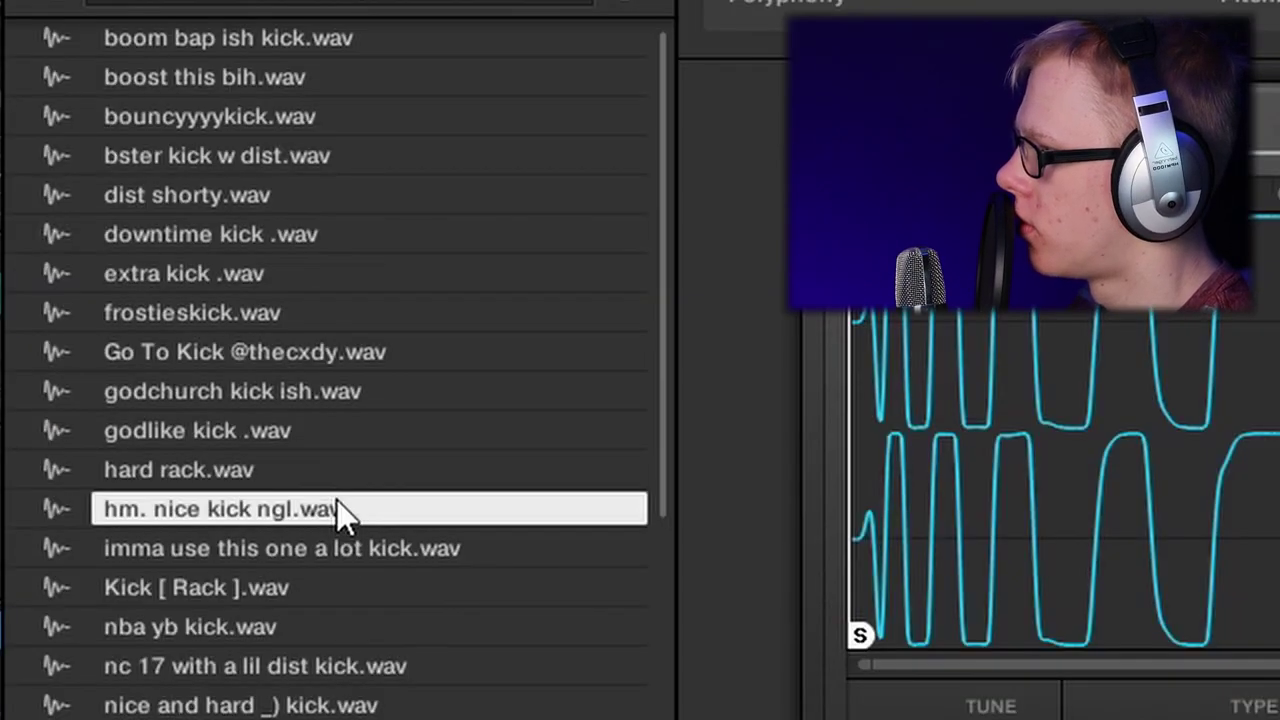
click(364, 389)
click(376, 358)
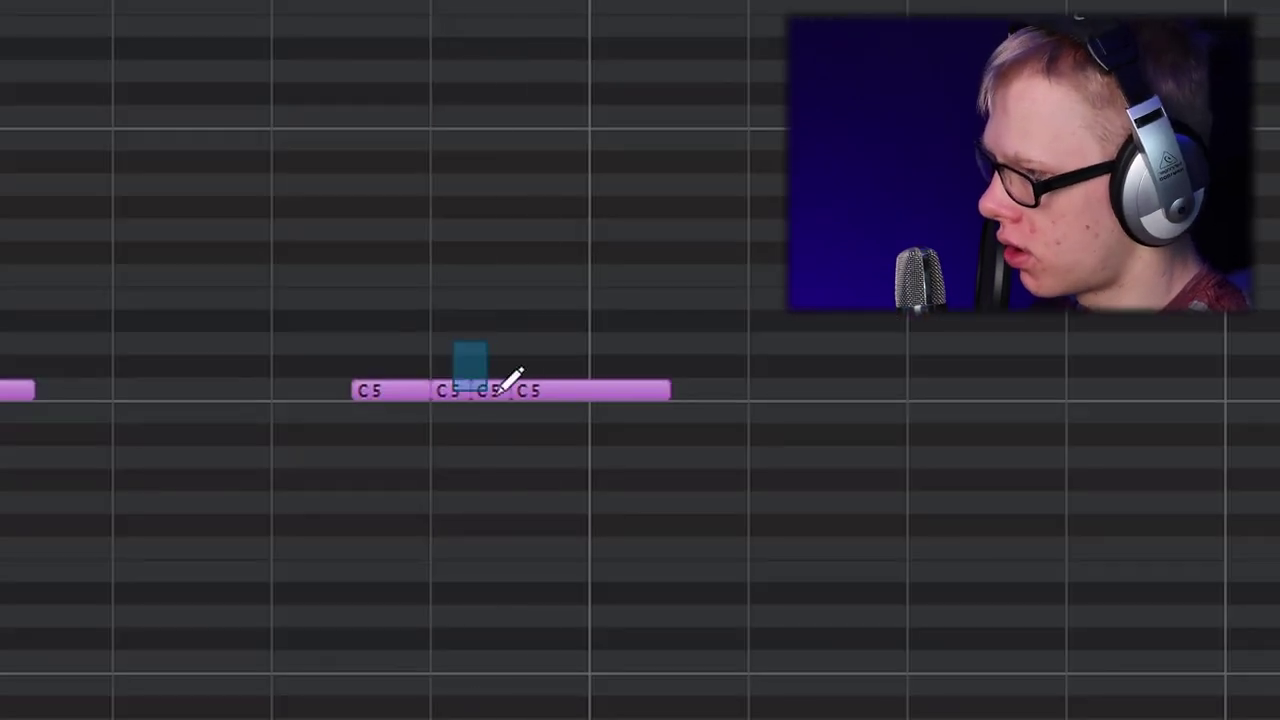
Step: Split the two short C5 notes in the cluster into a four-hit roll and divide the long C5 note after them
drag(512, 378, 525, 390)
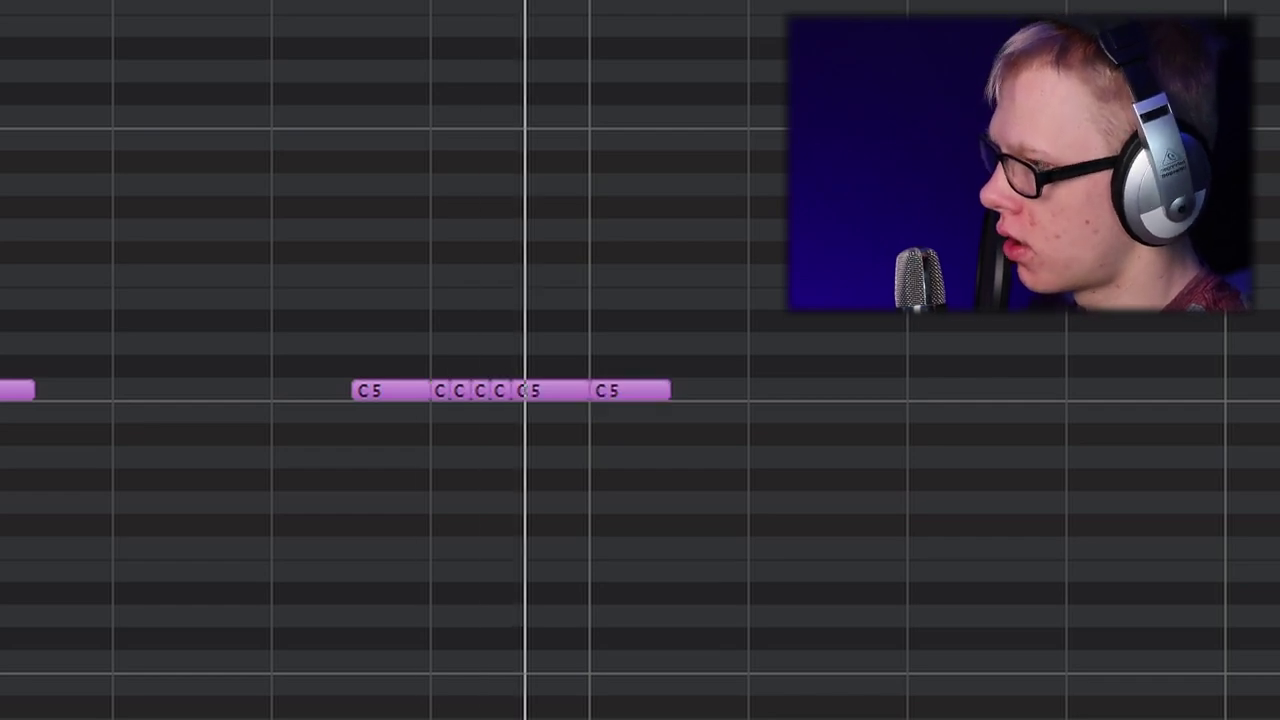
scroll(483, 110, down, 2)
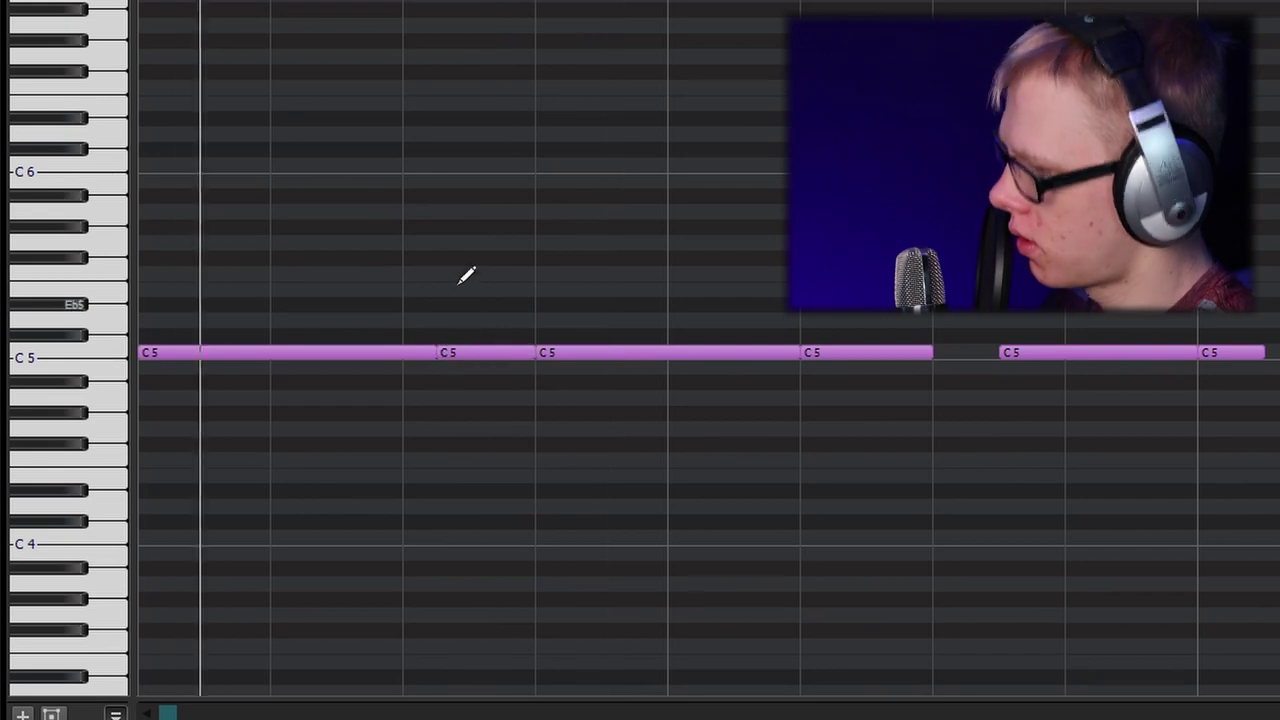
Step: Play the kick pattern and lower the velocity of its second C5 note to about 64
key(space)
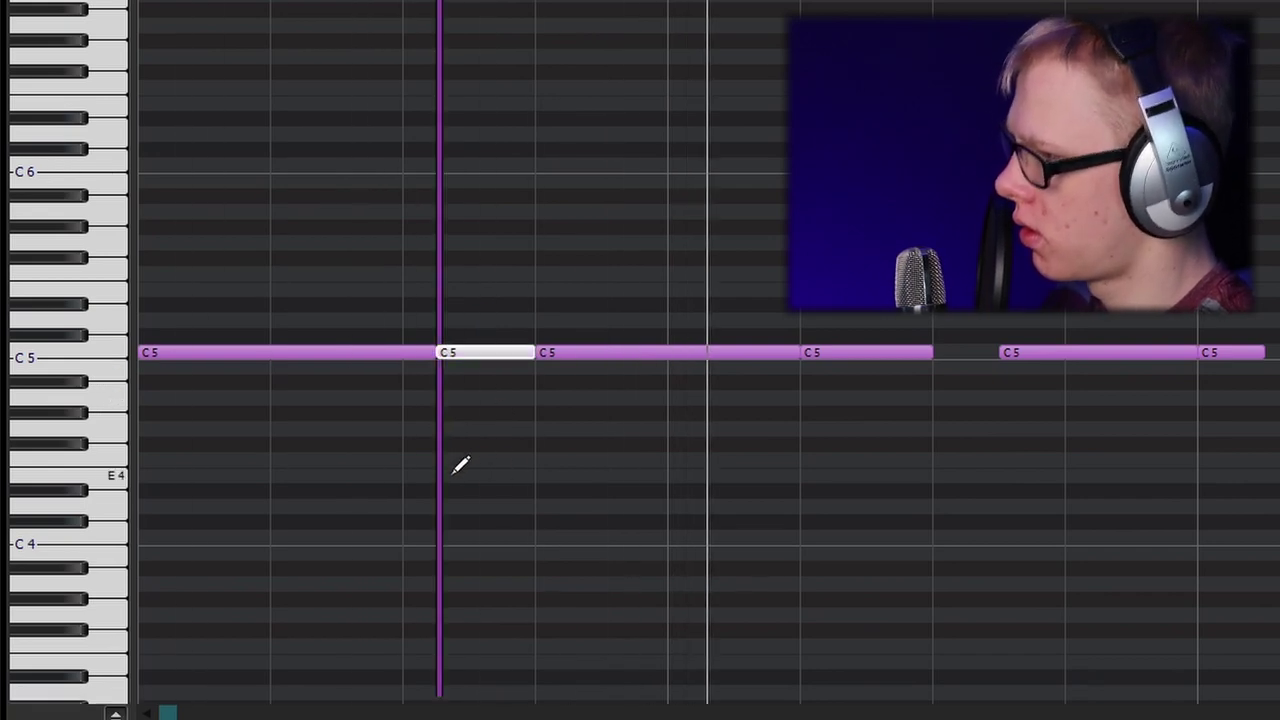
scroll(550, 375, down, 2)
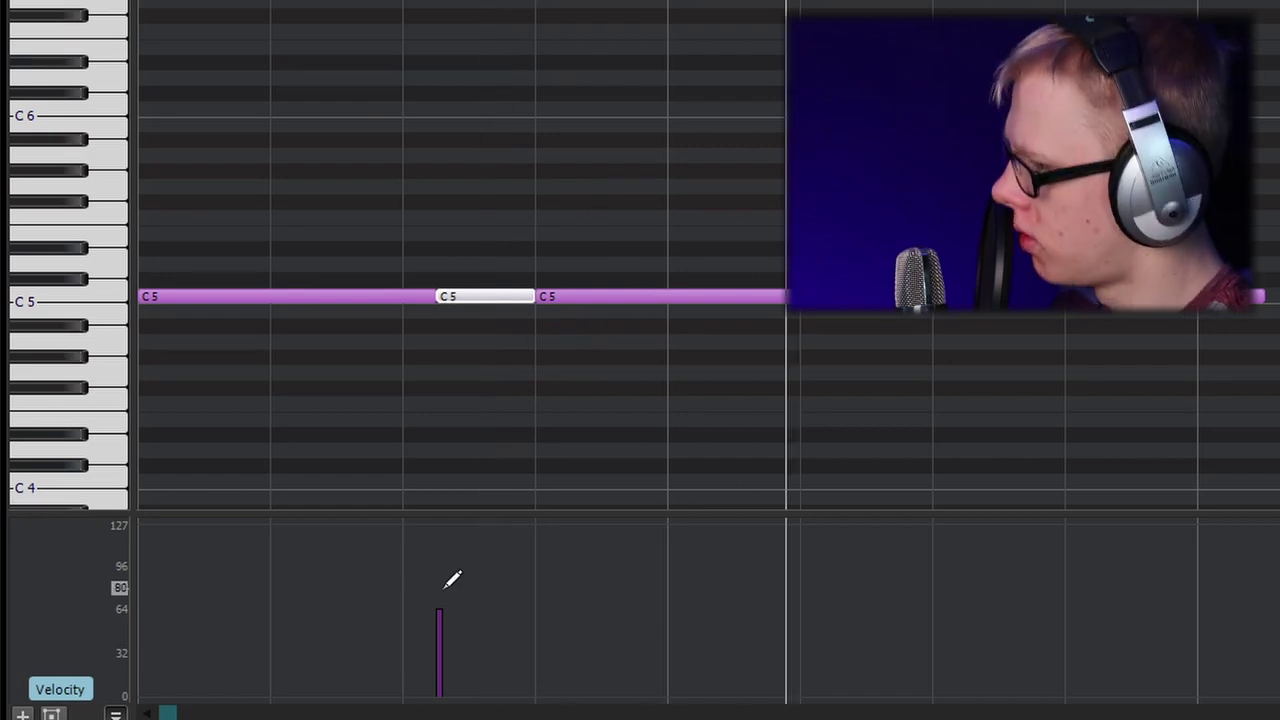
scroll(698, 368, down, 2)
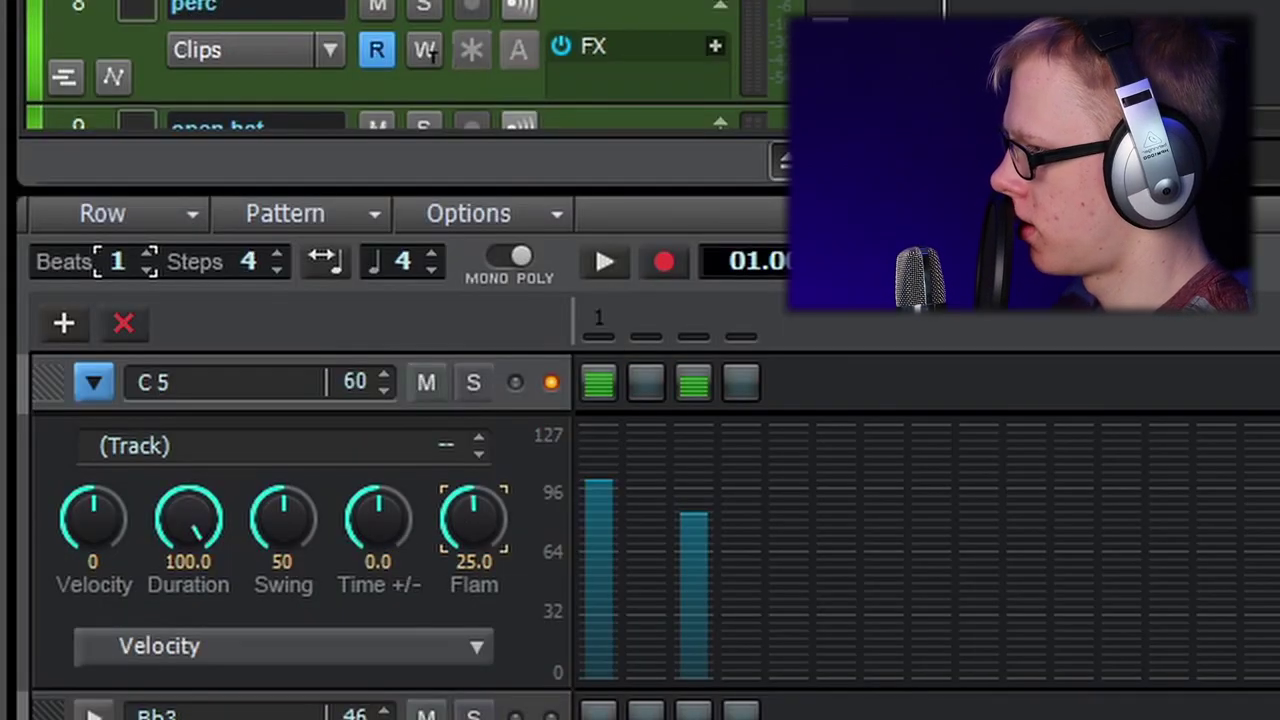
Step: Set the C5 step-sequencer row's time offset to 5.3 and edit the effect 8 steps in Glitch's sequence
drag(378, 515, 378, 500)
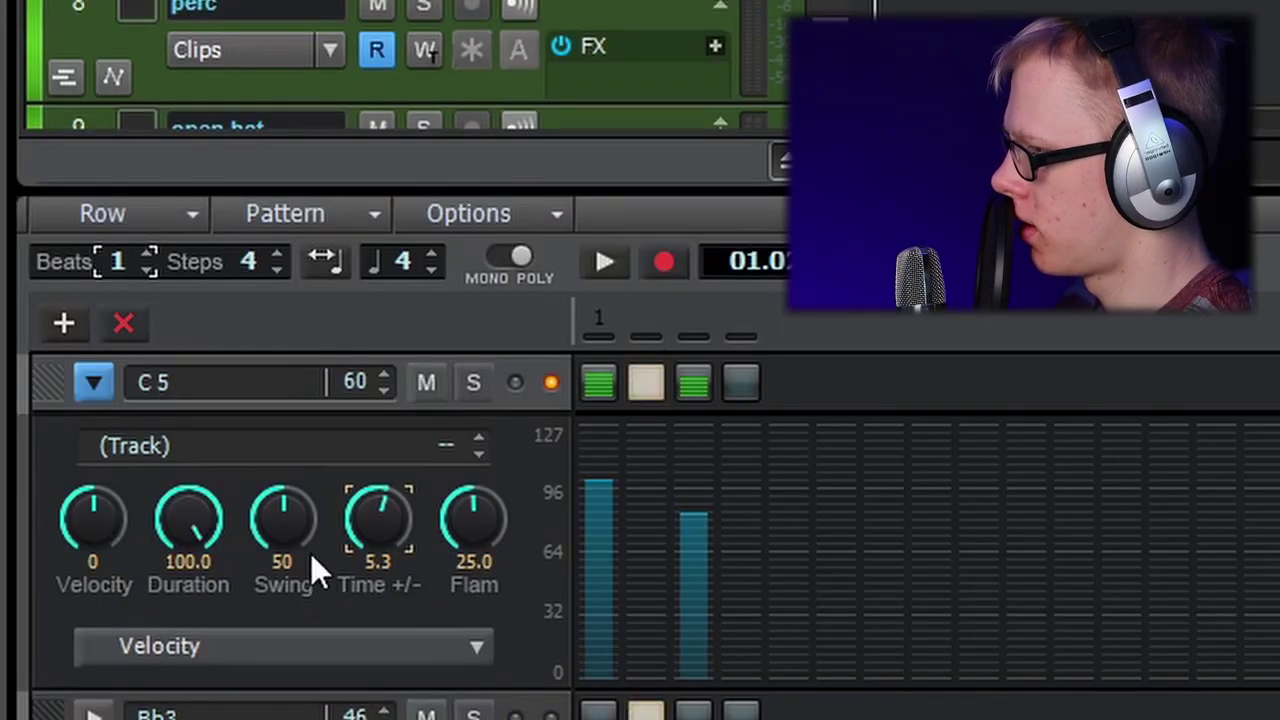
drag(310, 552, 310, 545)
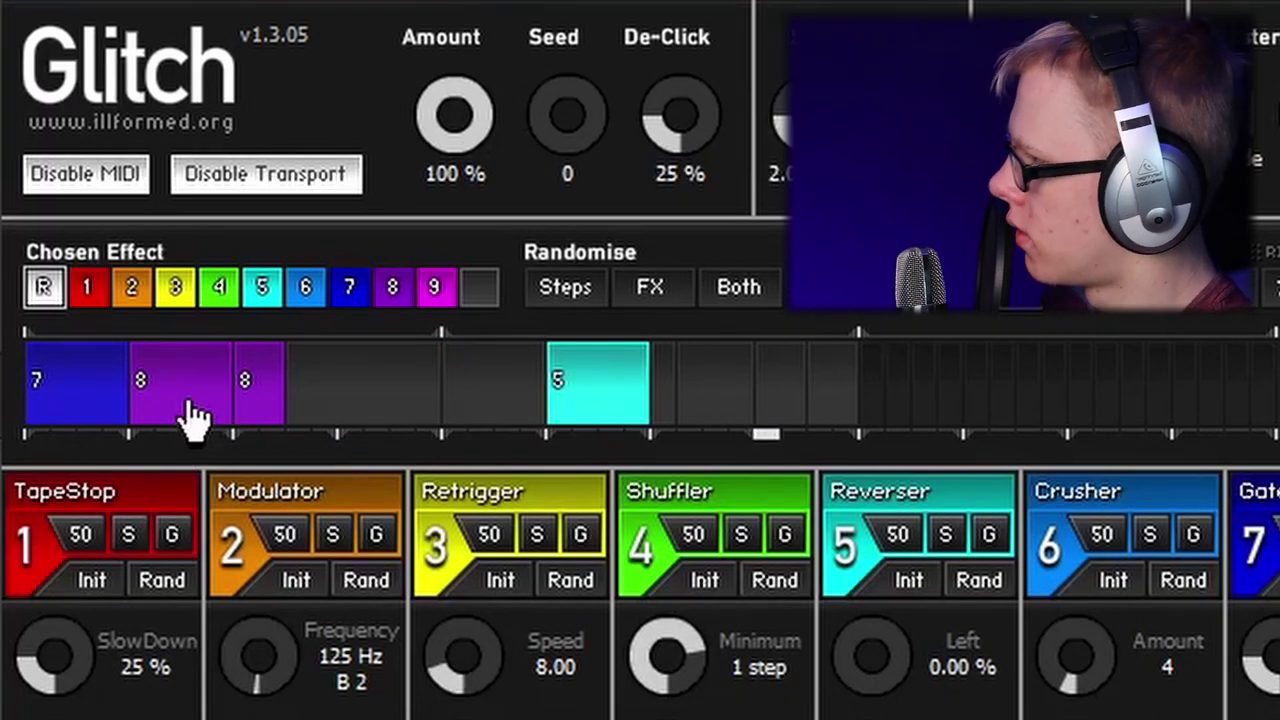
drag(118, 418, 134, 423)
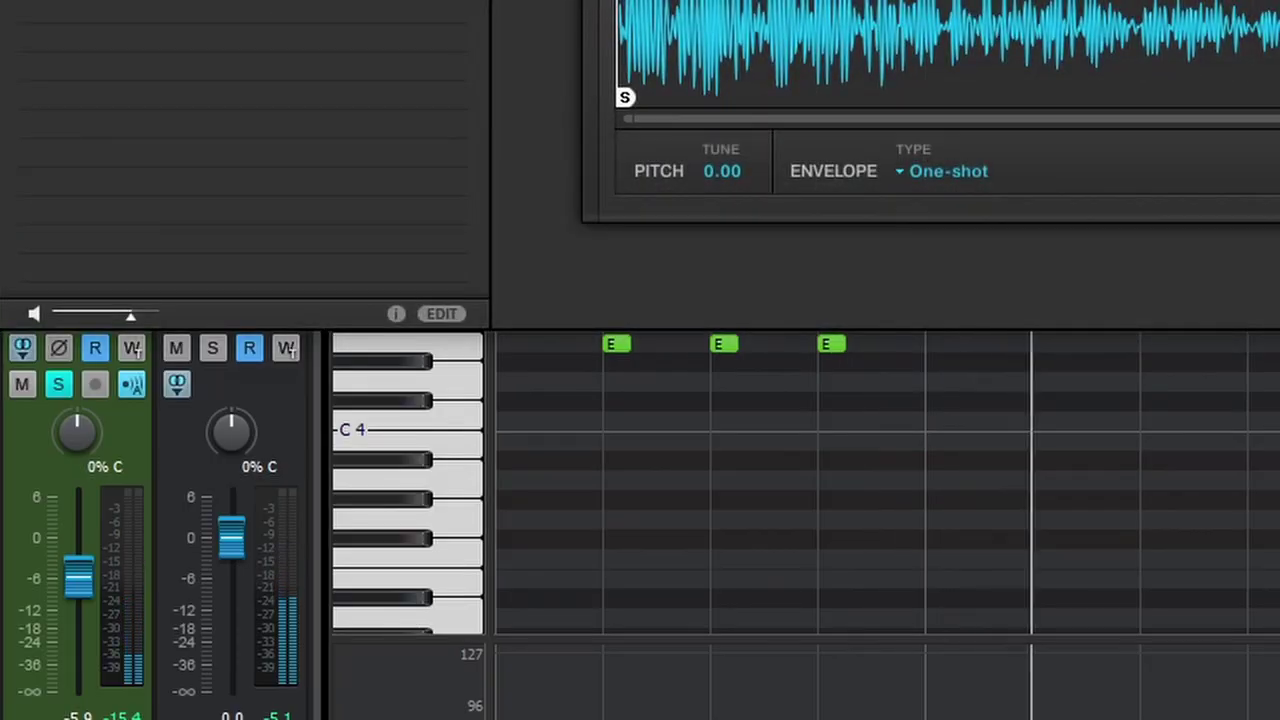
Step: Split the four-hit E4 group into a dense roll and slope its velocities steadily downward
drag(466, 406, 716, 373)
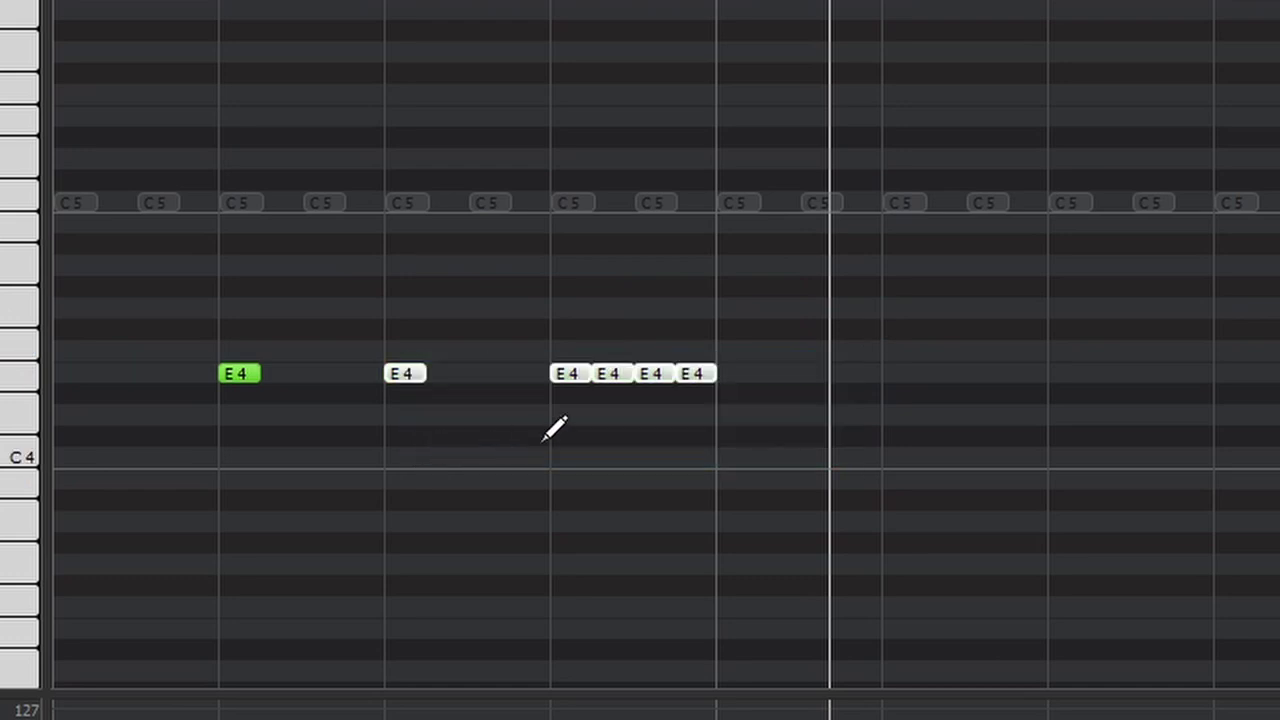
drag(803, 320, 512, 450)
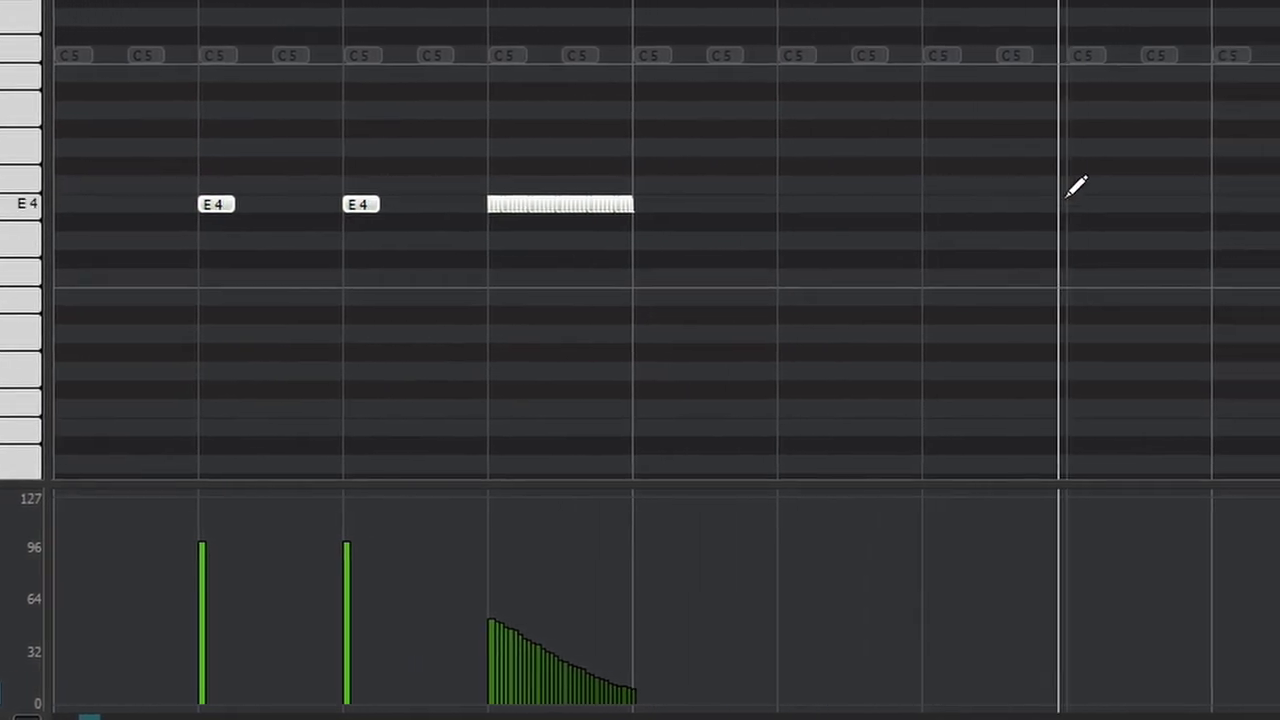
Step: Repeat the dense one-beat E4 roll further along the hi-hat pattern
right_click(1115, 186)
click(914, 165)
drag(786, 94, 394, 314)
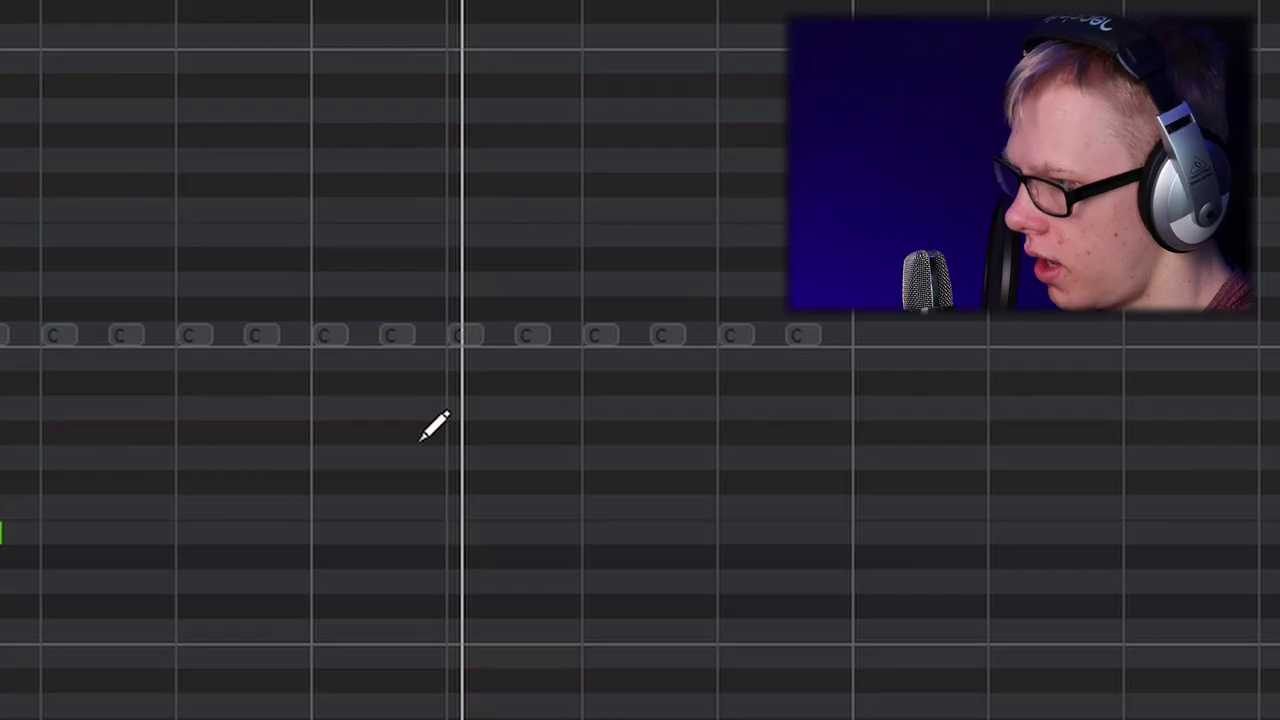
right_click(505, 378)
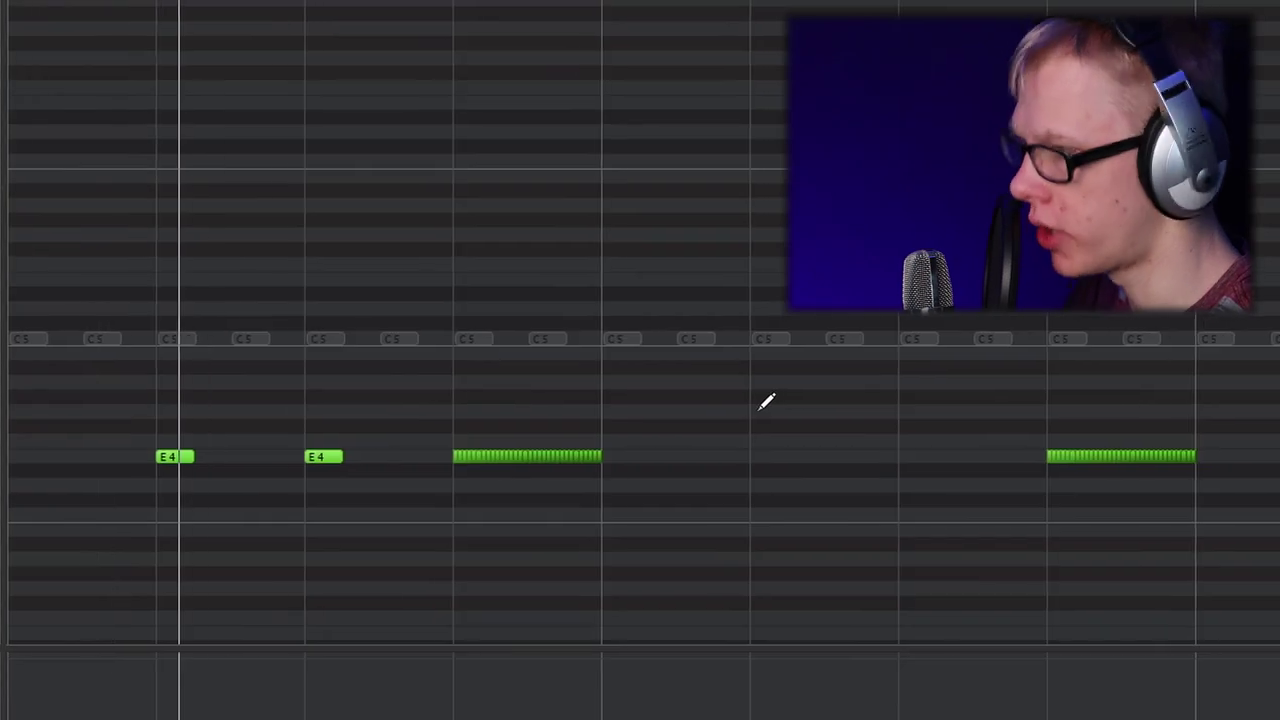
Step: Extend the hi-hat pattern with a short four-note roll pitched above the E4 hits
ctrl+scroll(666, 450, down, 4)
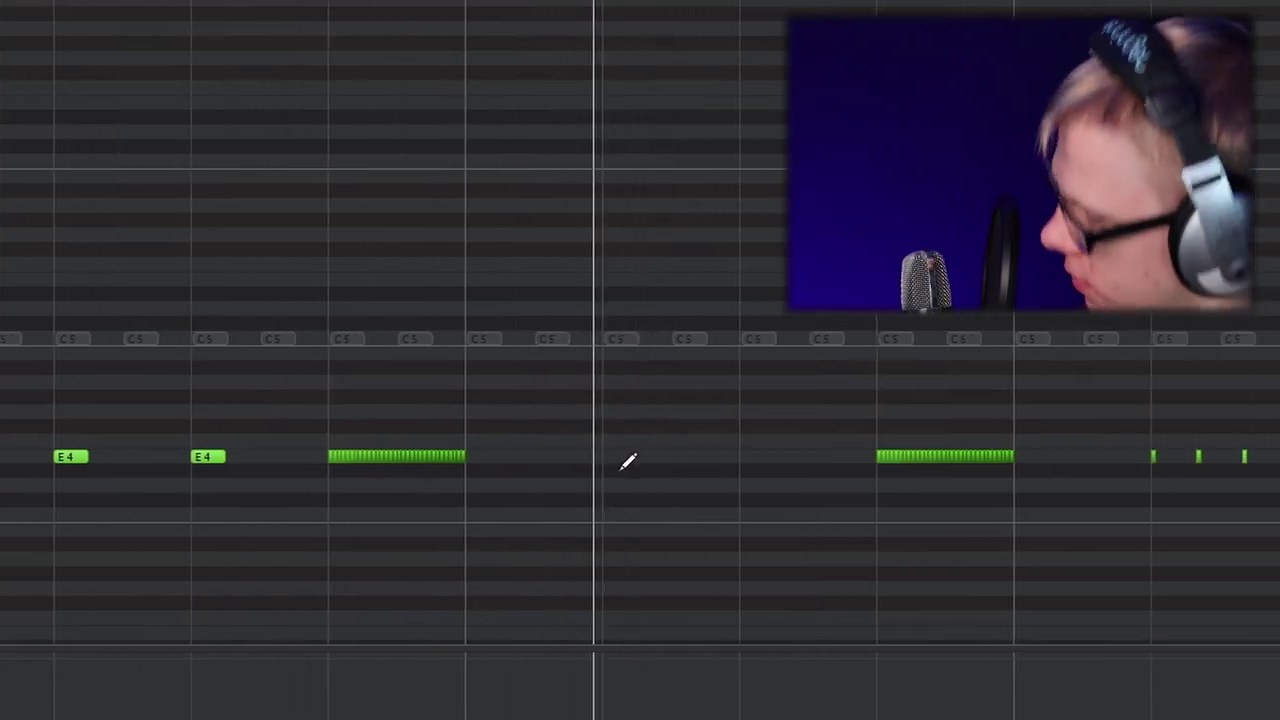
ctrl+scroll(534, 460, down, 2)
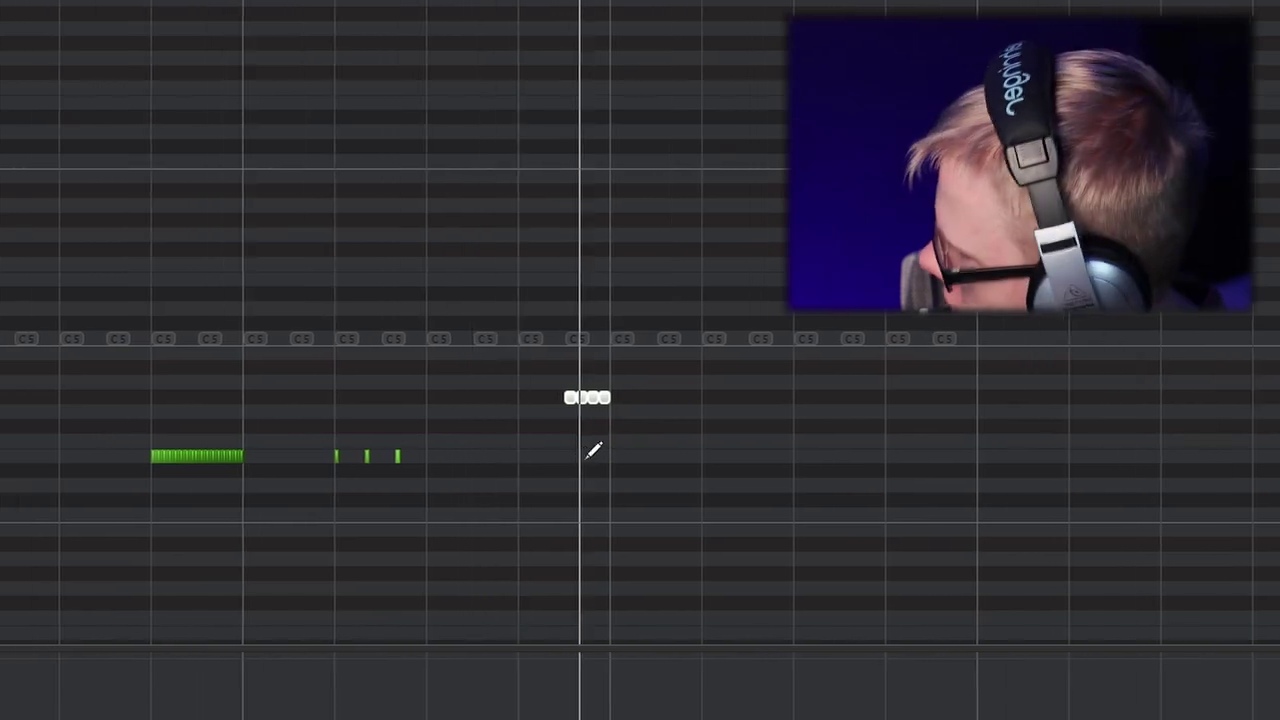
right_click(648, 405)
click(639, 395)
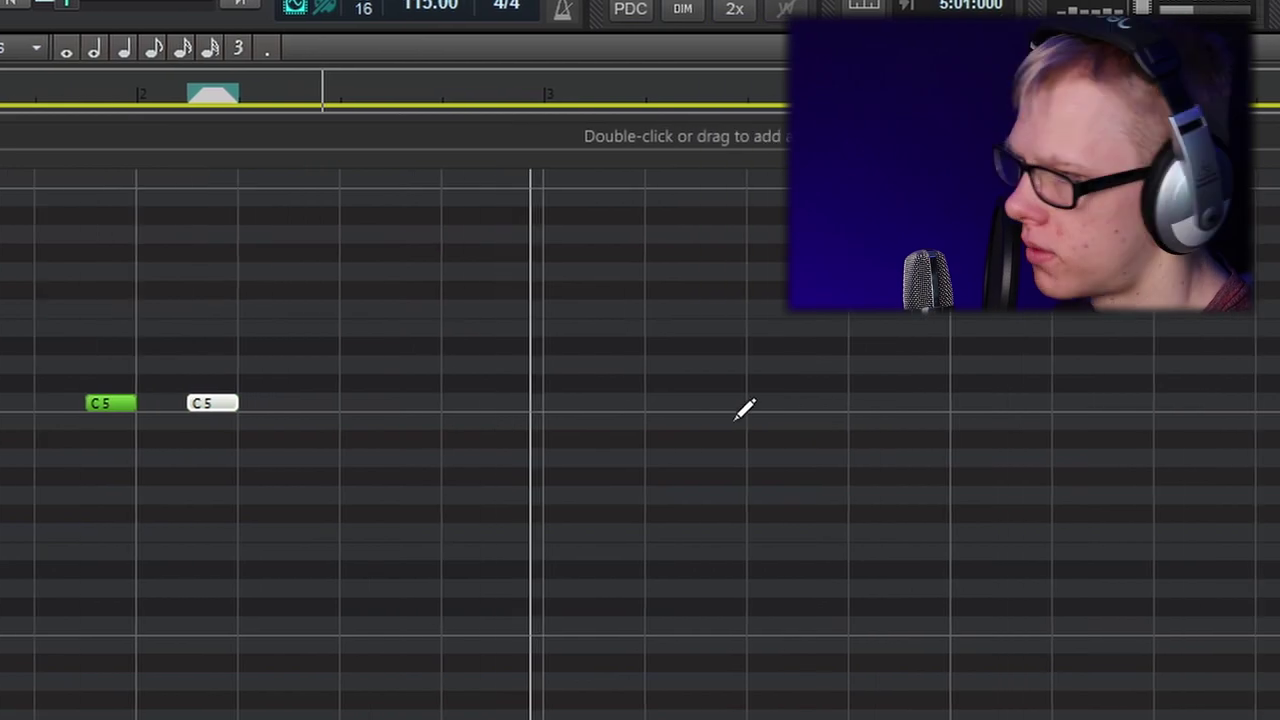
Step: Continue the C5 pattern with short notes just before and just after the start of bar 4, and play it back
click(688, 402)
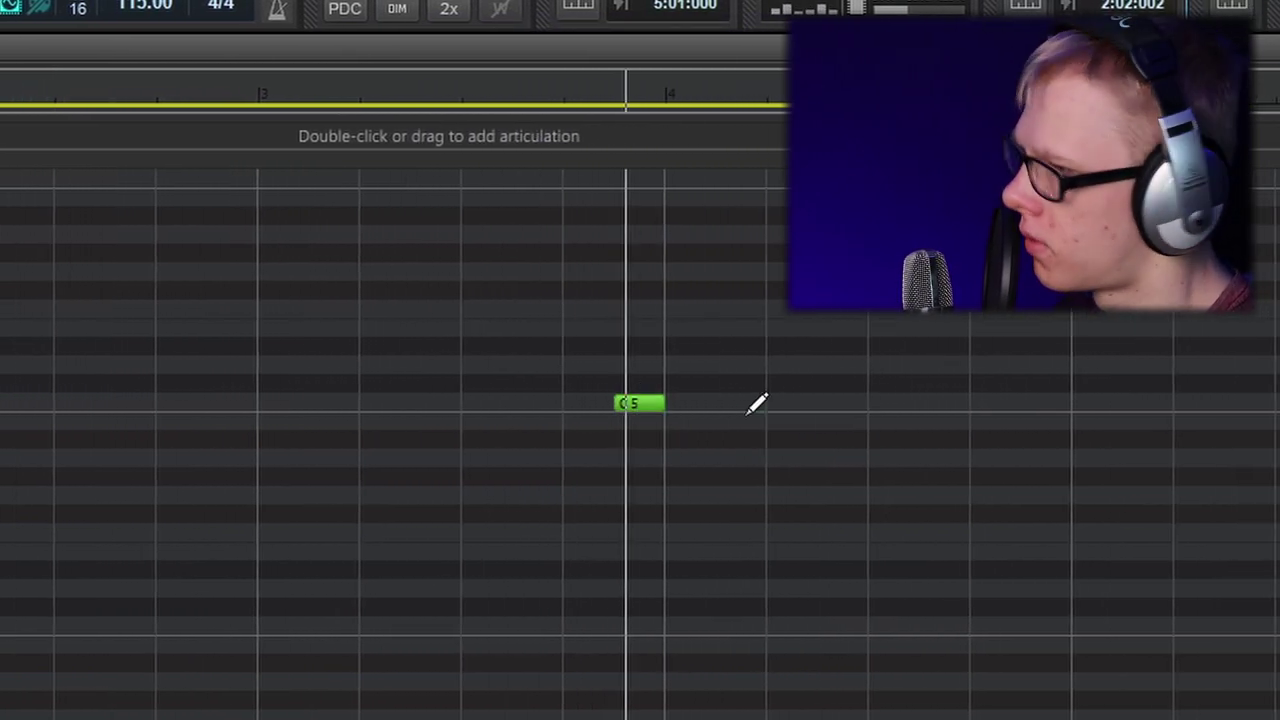
click(790, 402)
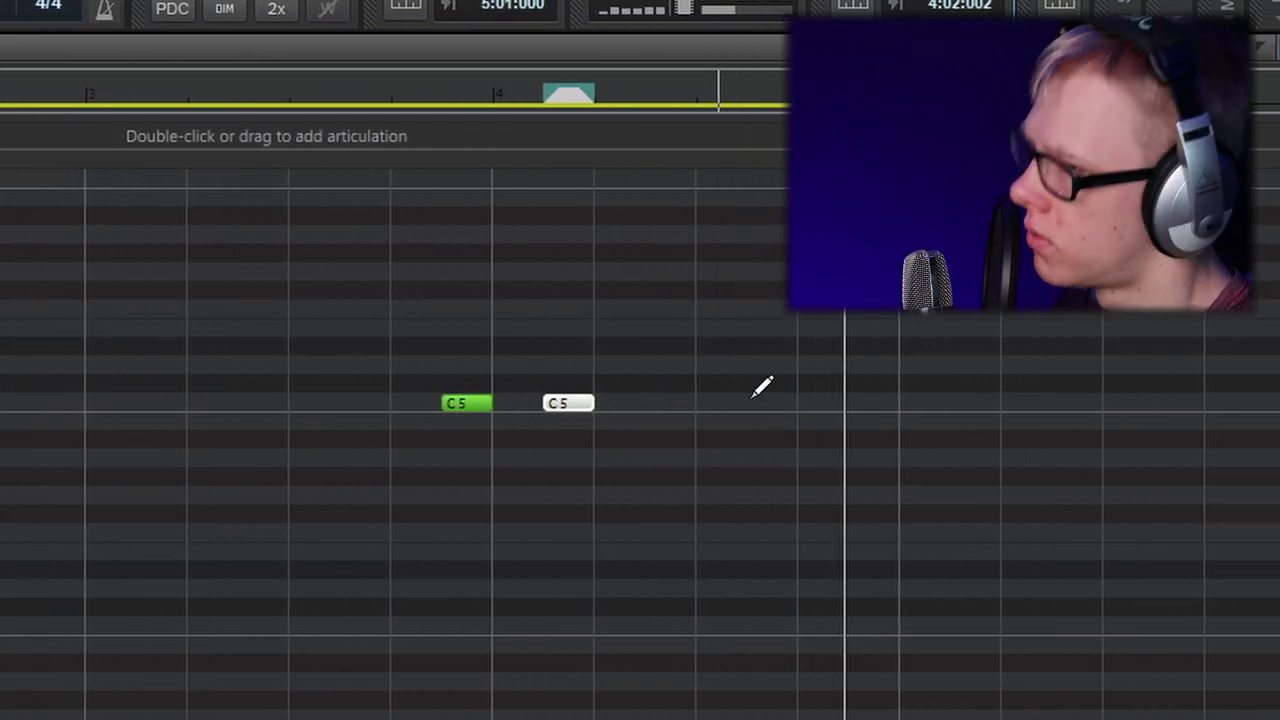
click(805, 402)
drag(813, 408, 784, 408)
key(space)
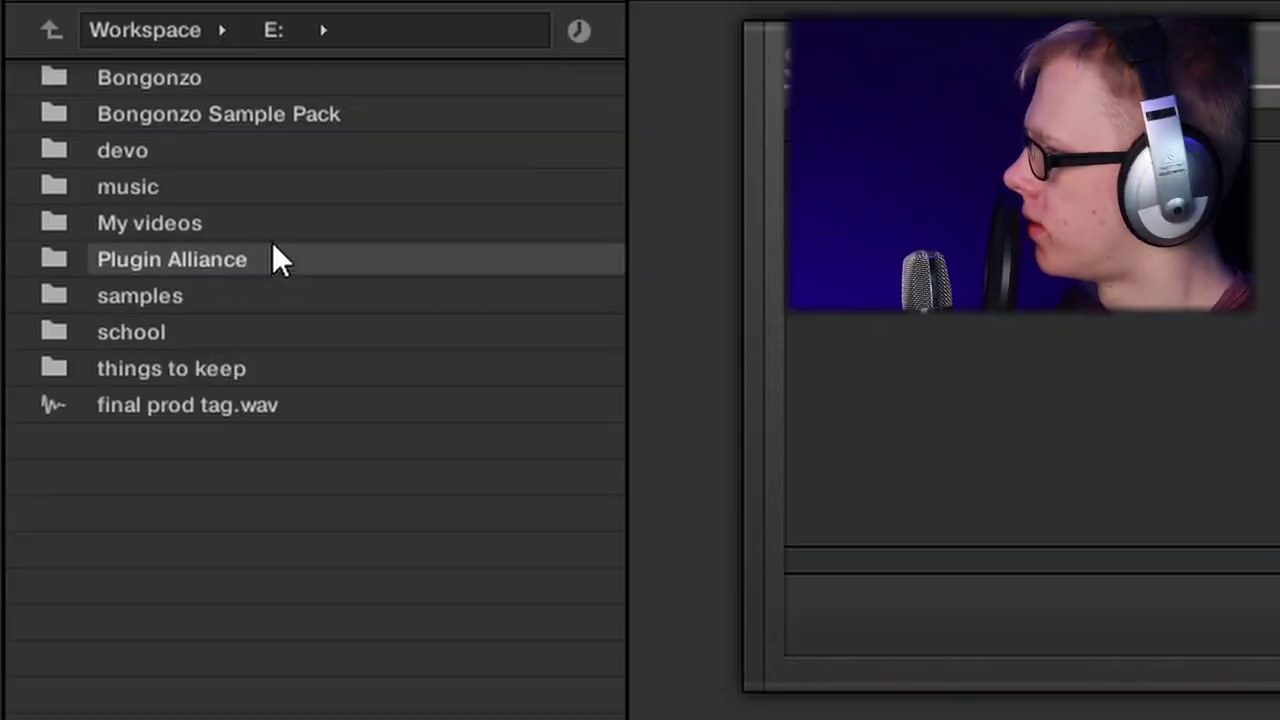
Step: Open the open-hat samples under samples > Drums, audition pv - misery (oh).wav and load Ounce Open Hat.wav in the sampler
click(280, 295)
double_click(280, 295)
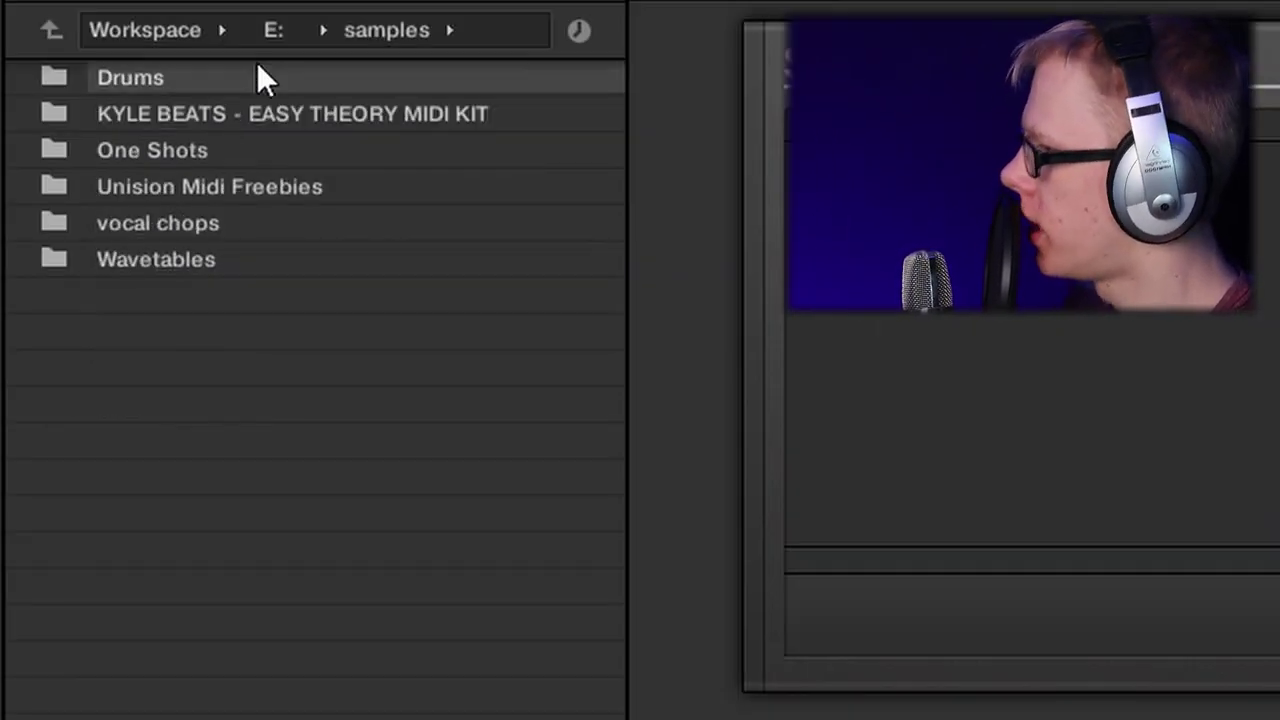
double_click(257, 74)
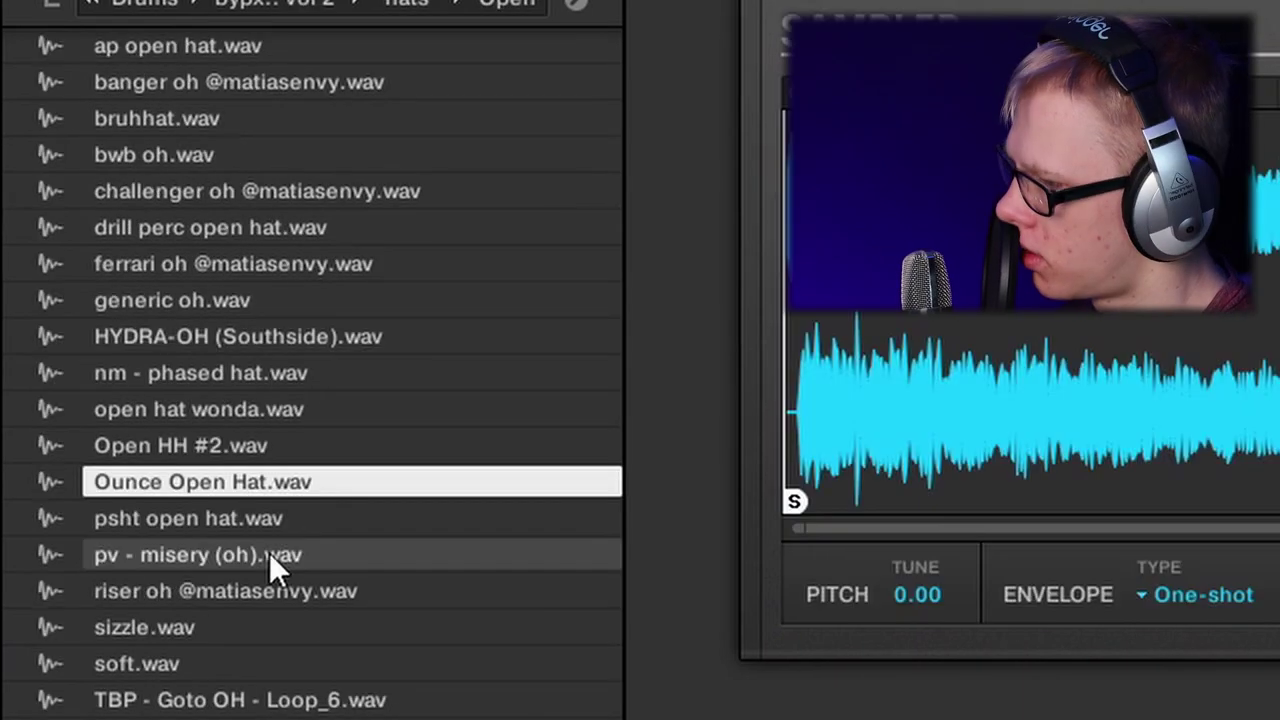
click(285, 555)
click(330, 481)
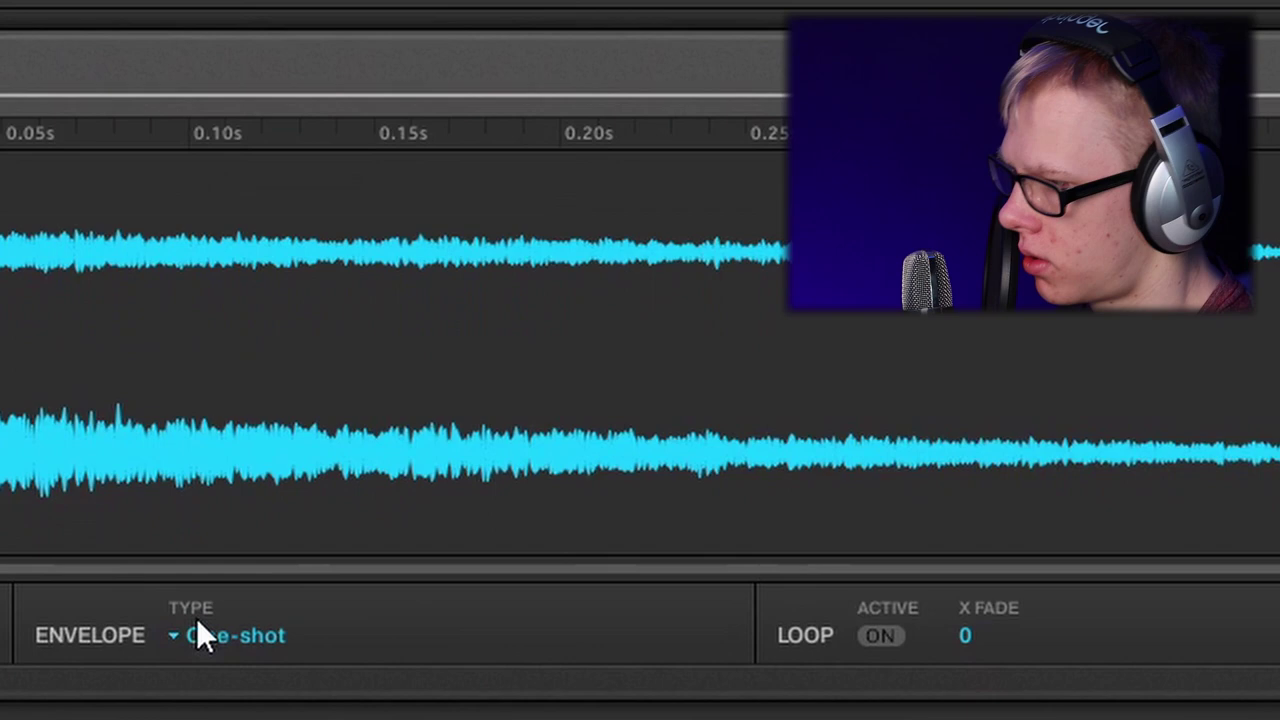
Step: Set the open-hat sampler's envelope type to ADSR and place a short C5 note on beat 2 of bar 1
click(1175, 595)
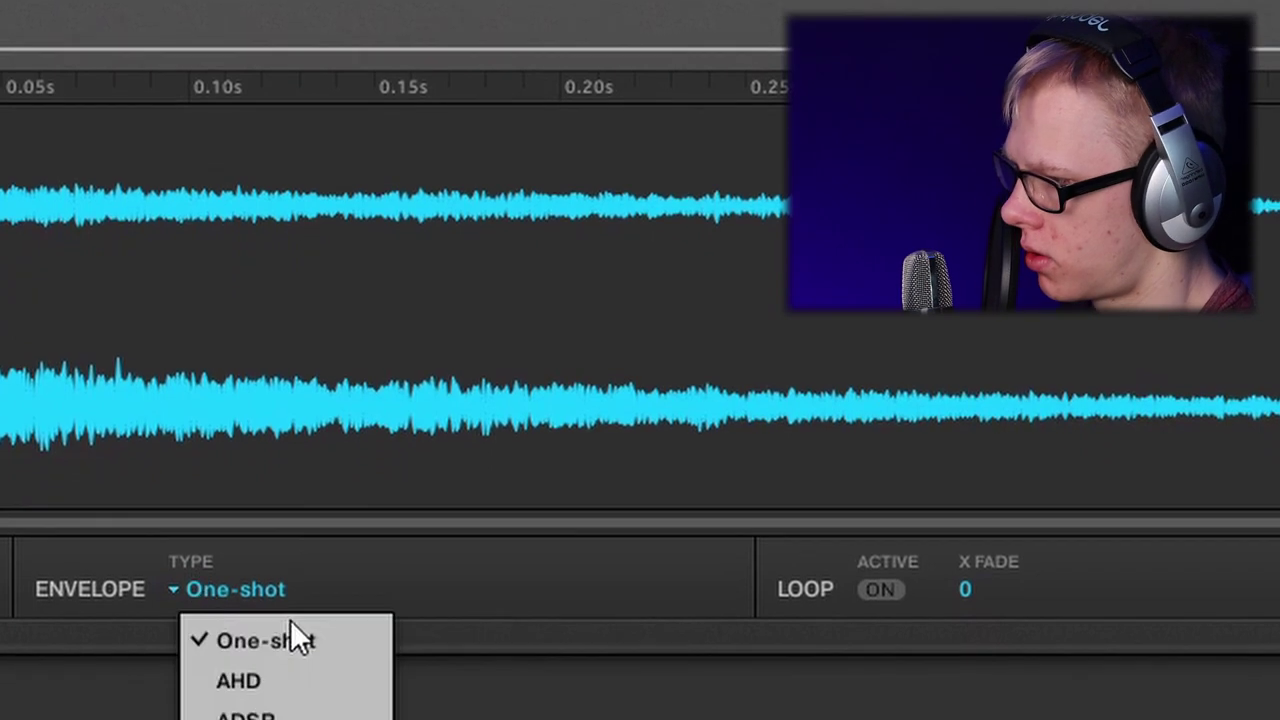
click(296, 716)
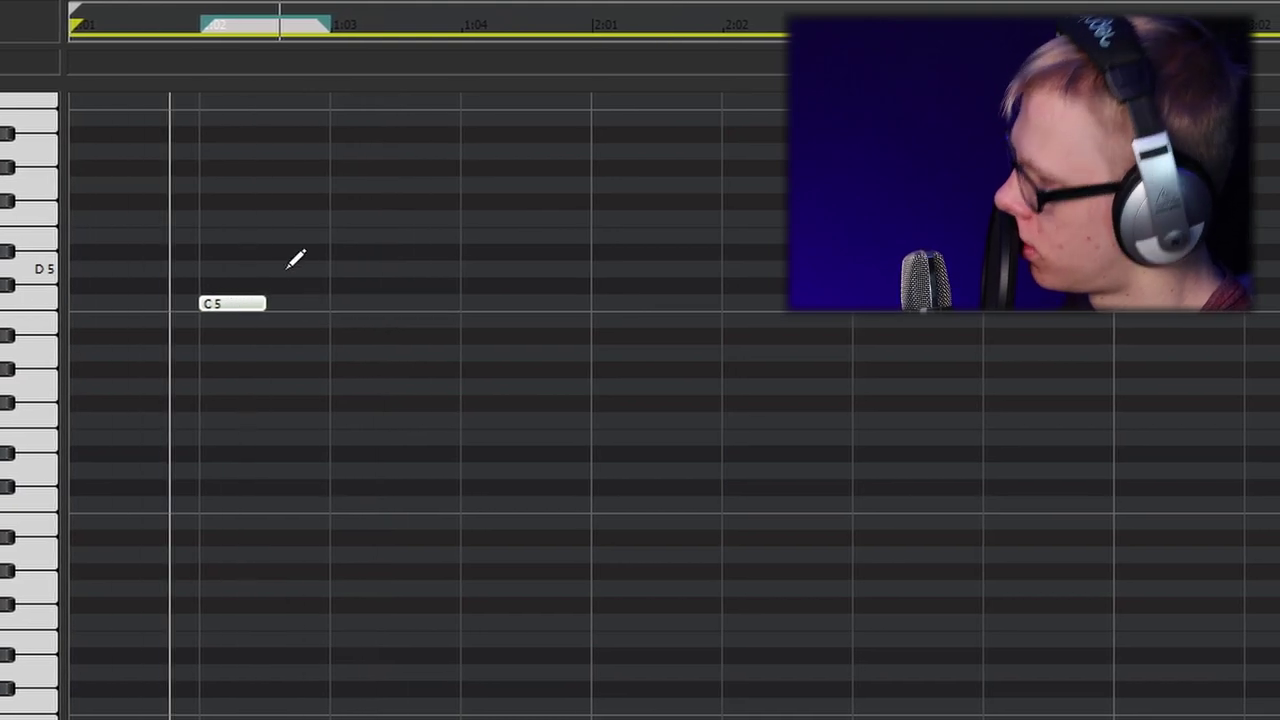
scroll(612, 275, up, 3)
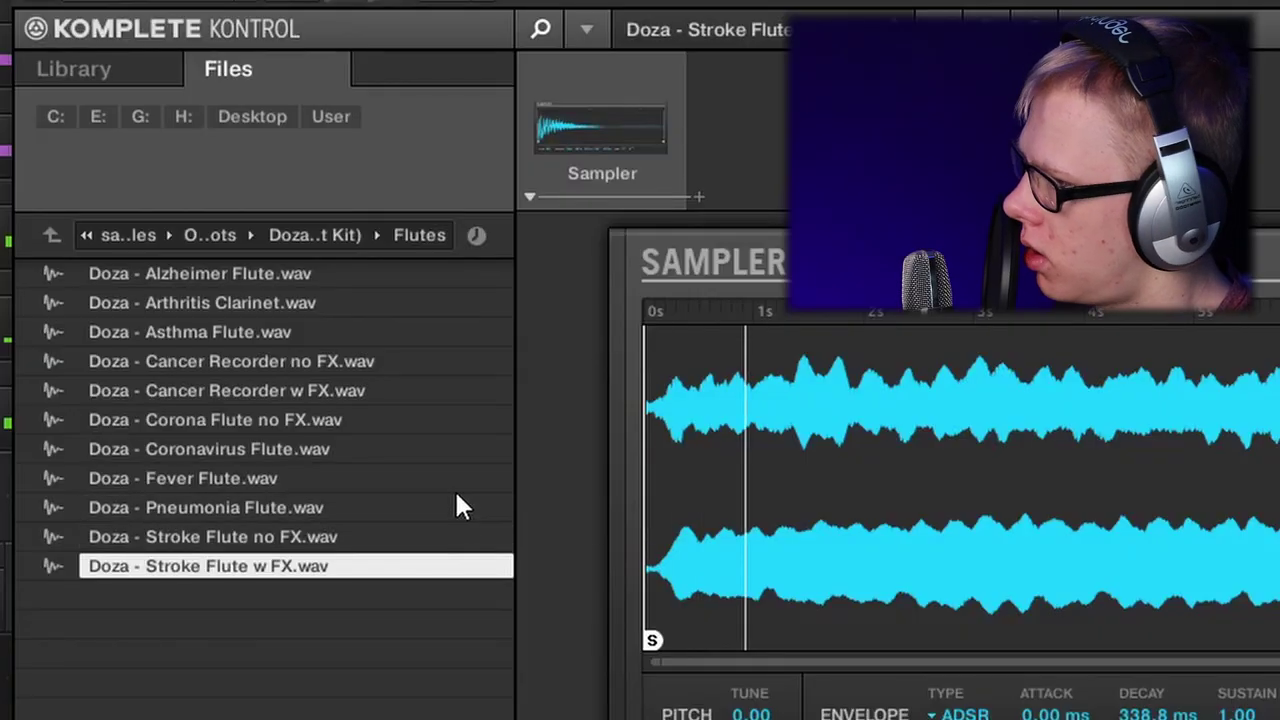
Step: Audition Doza - Fever Flute.wav and Doza - Arthritis Clarinet.wav, and load Doza - Alzheimer Flute.wav in the sampler
click(444, 488)
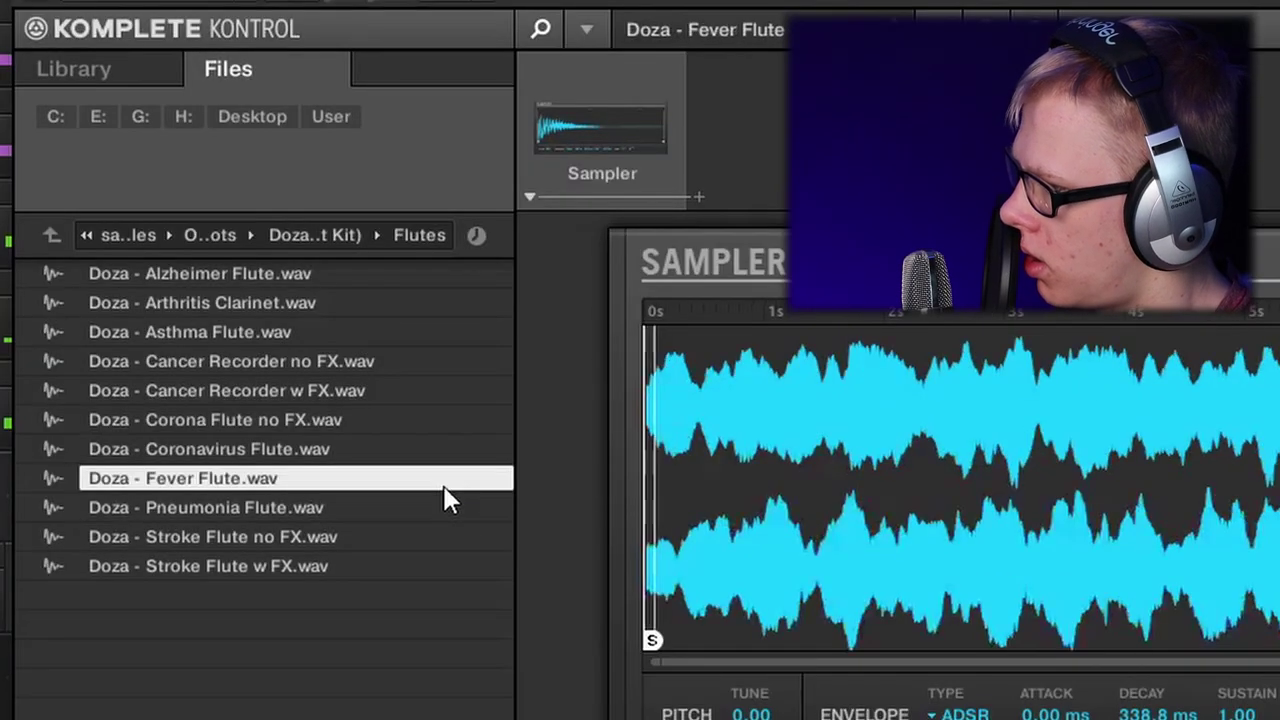
click(392, 298)
click(278, 268)
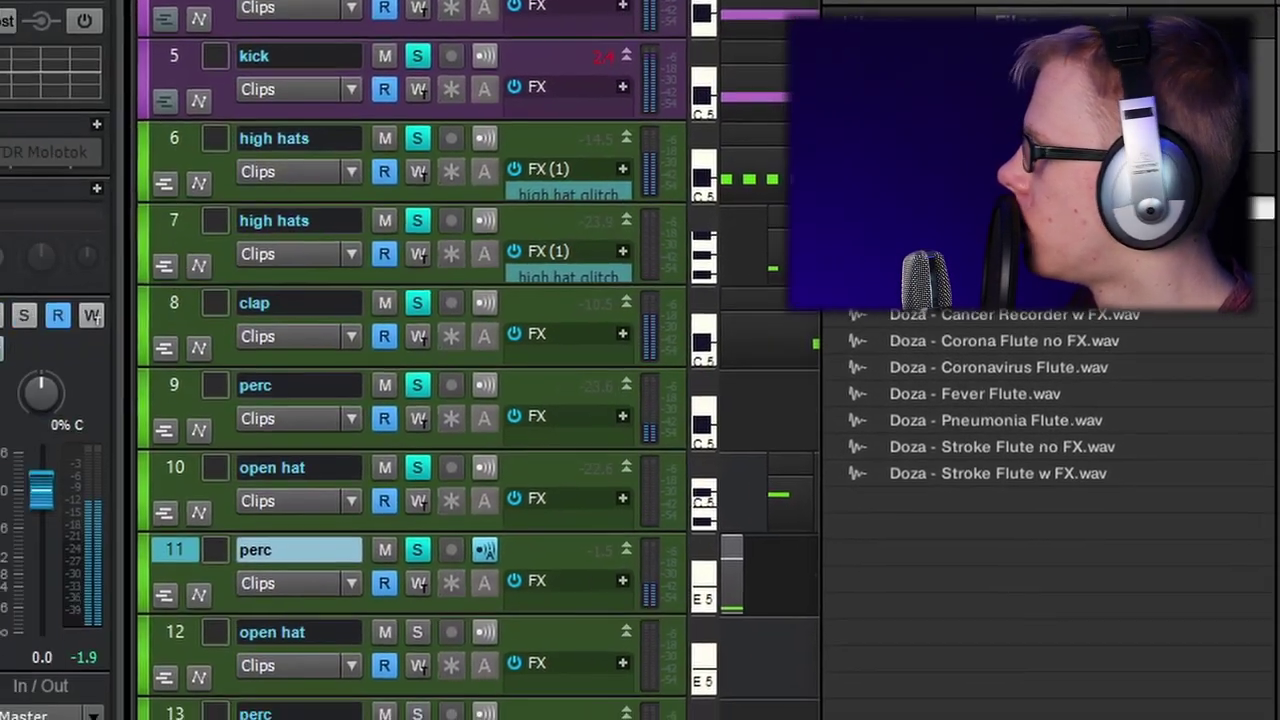
Step: Insert the Drip effect and load its Starlight preset
right_click(172, 120)
click(576, 201)
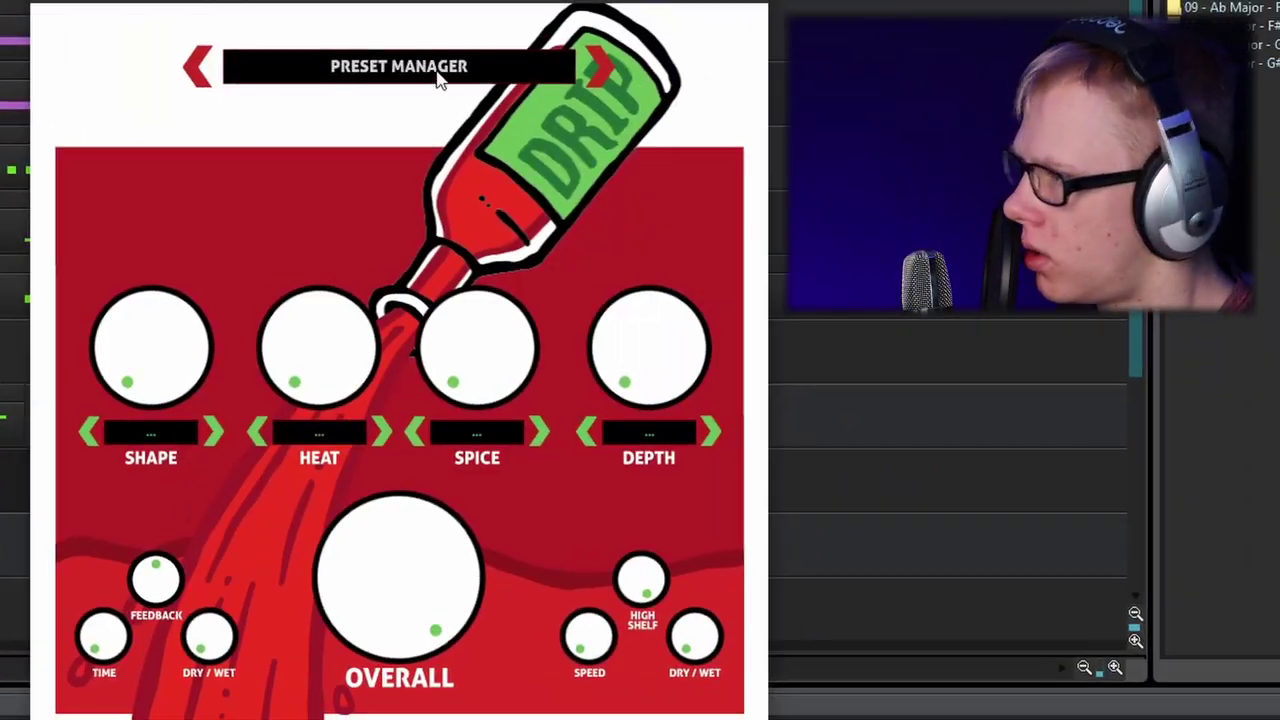
click(437, 80)
click(537, 545)
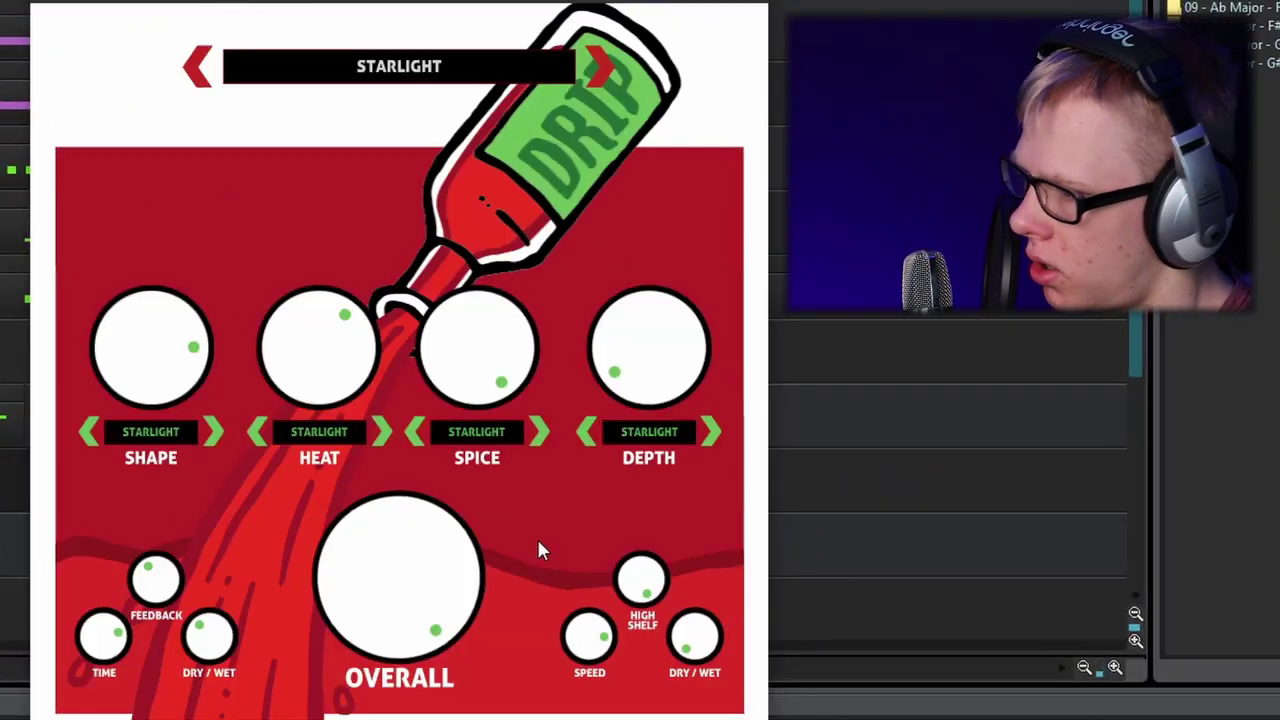